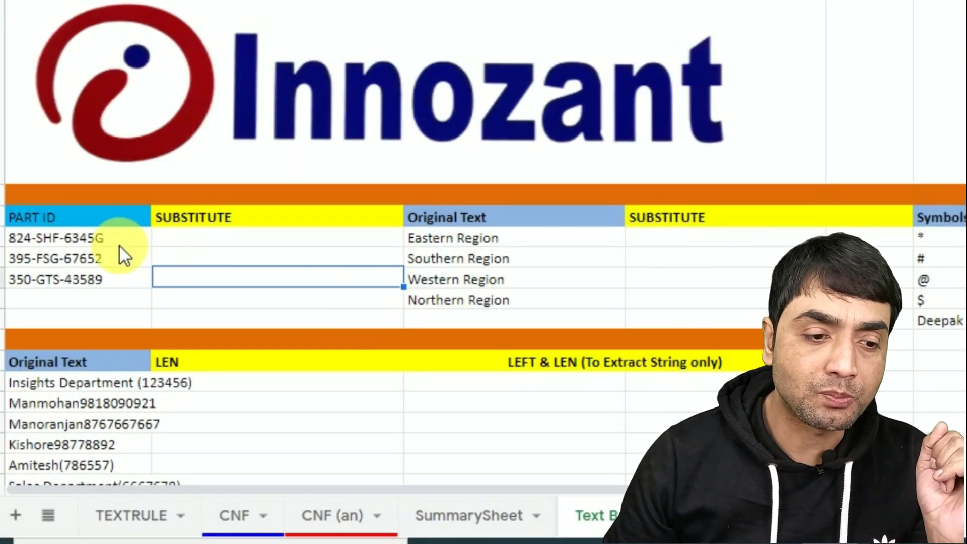
Enter =SUBSTITUTE(A4,"-"," ") in B4, giving 824 SHF 6345G, and auto-fill it down all three part IDs.
left_click(95, 238)
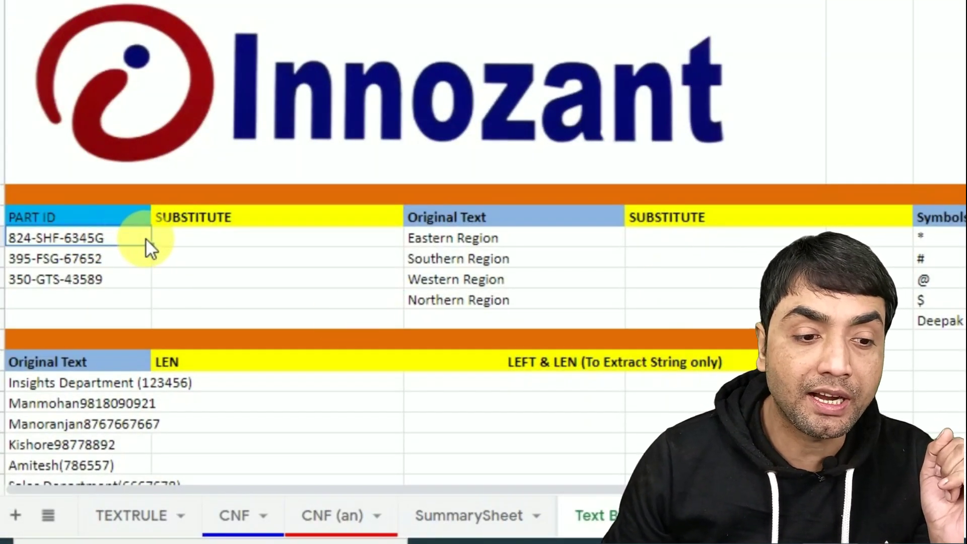
left_click(178, 241)
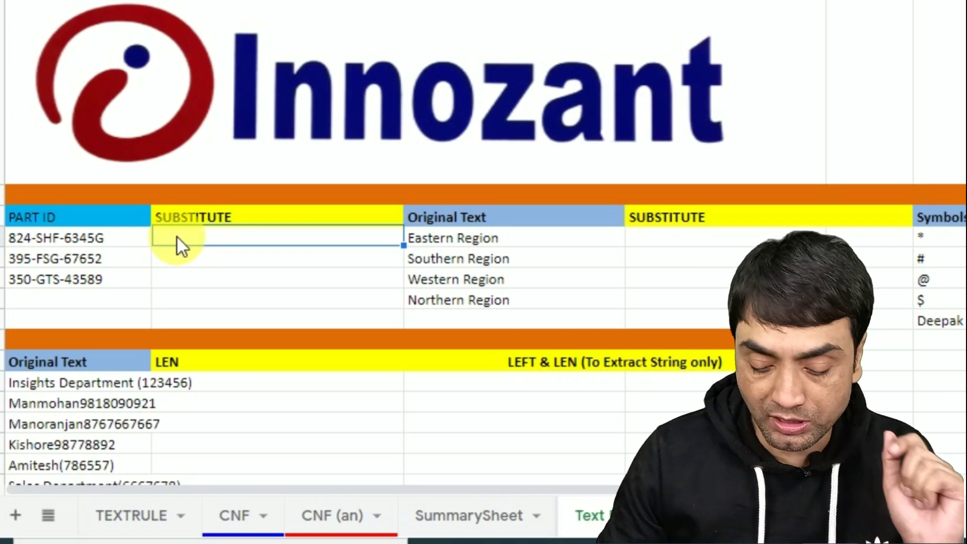
type("=SUB")
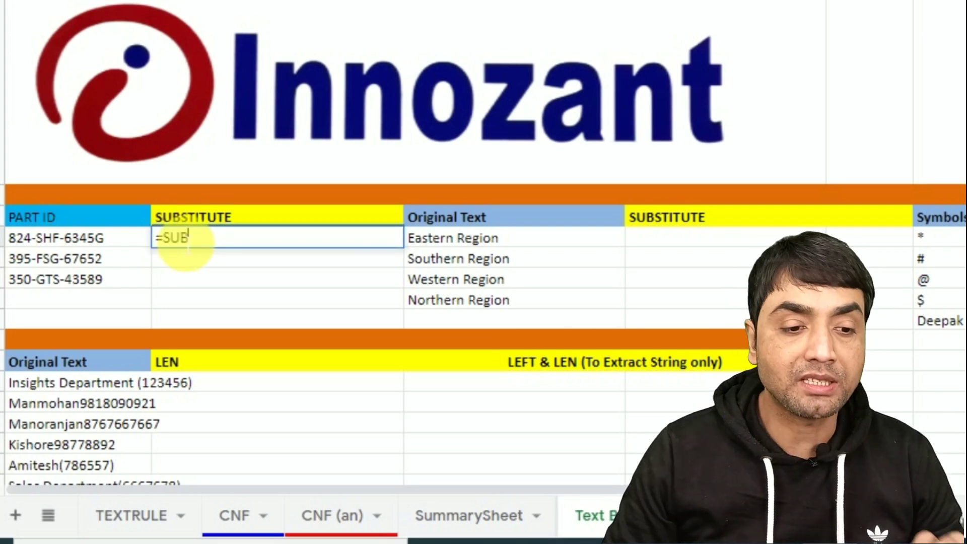
type("S")
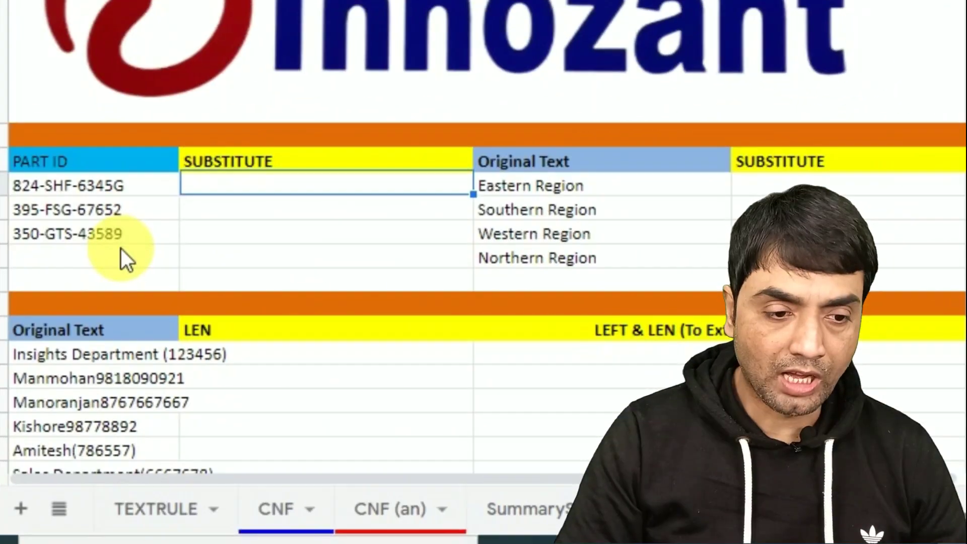
type("=SUBS")
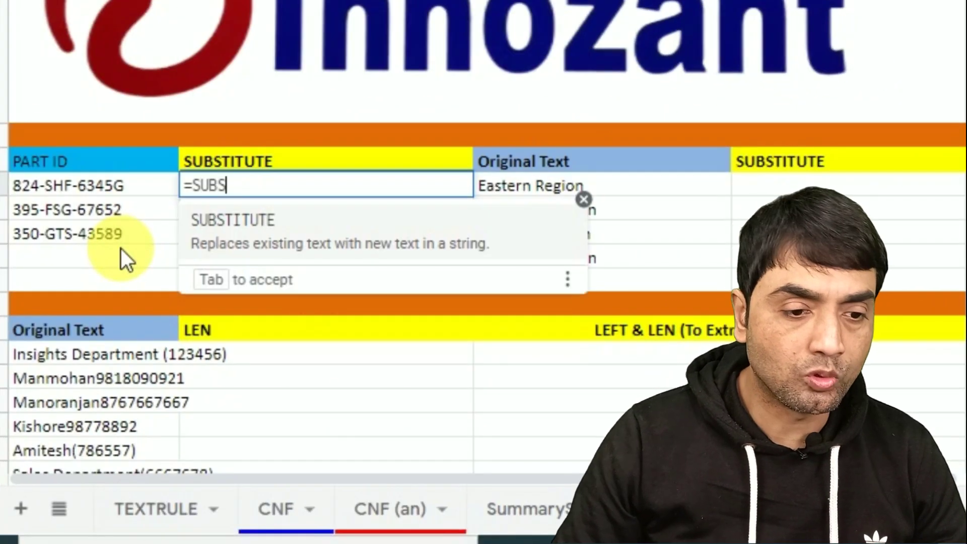
key("Tab")
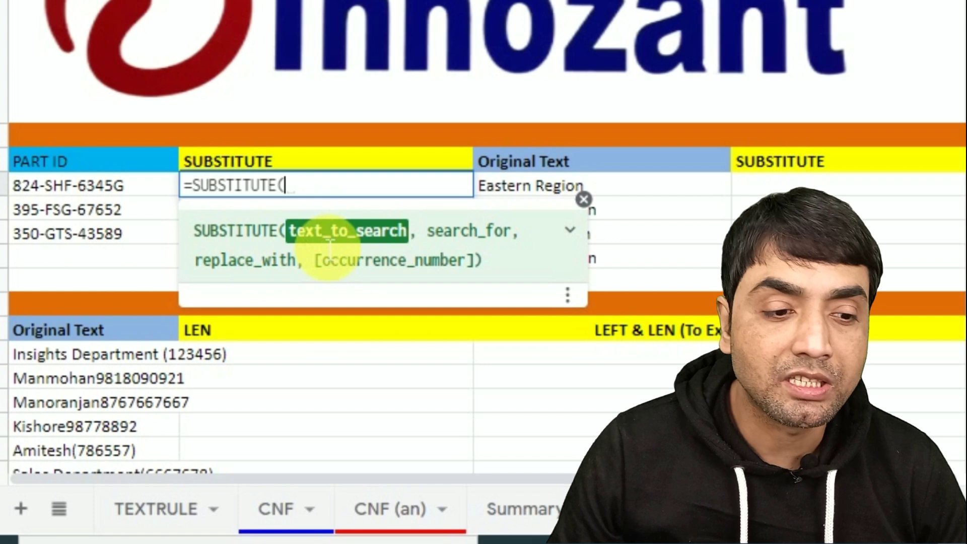
left_click(85, 183)
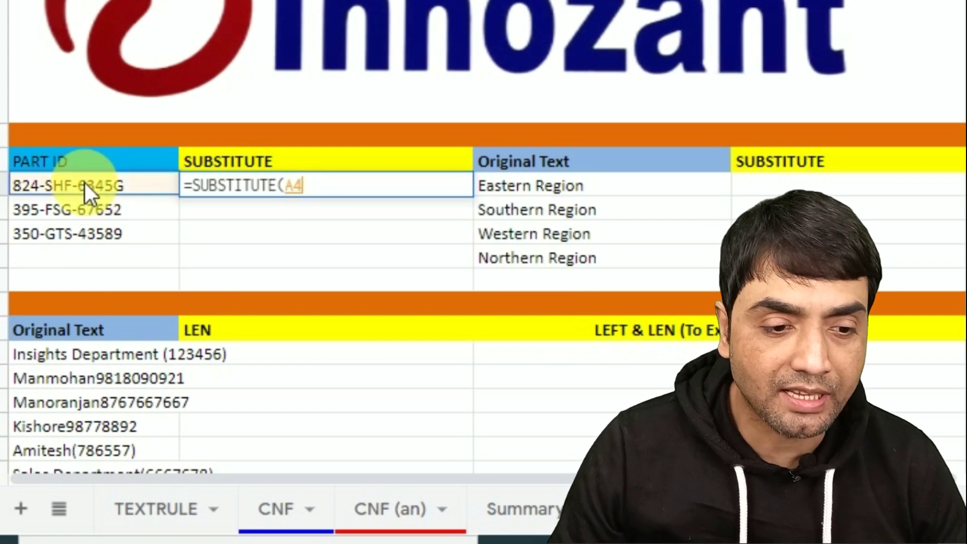
type(",")
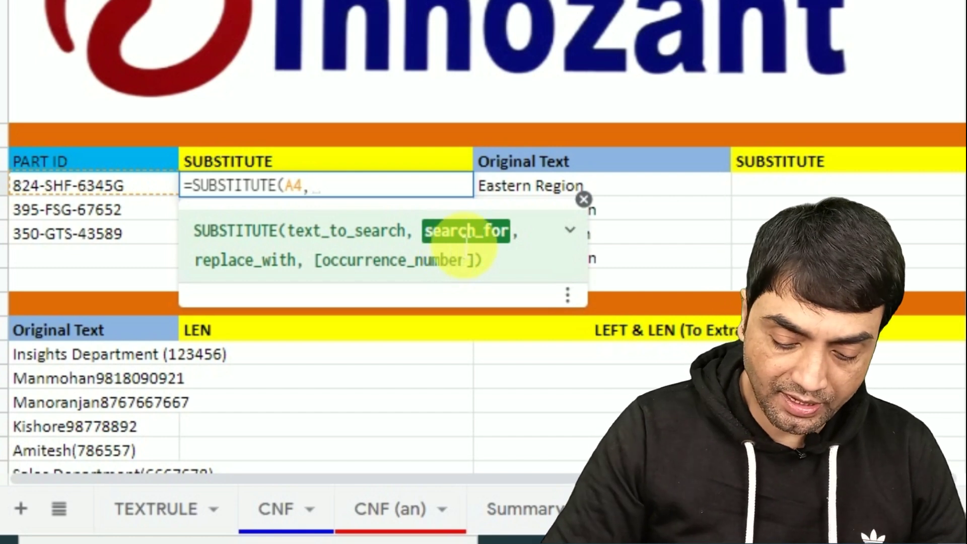
type("\"-\"")
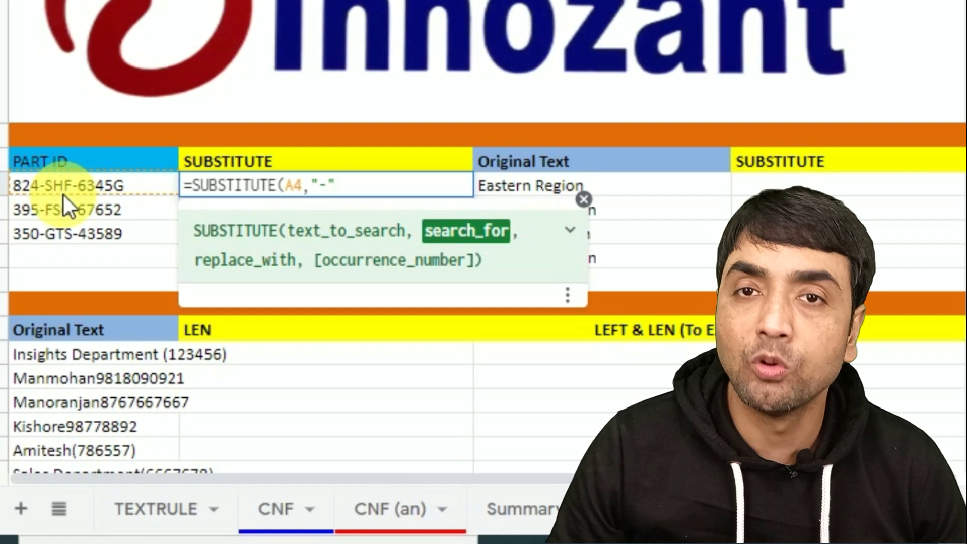
type(",")
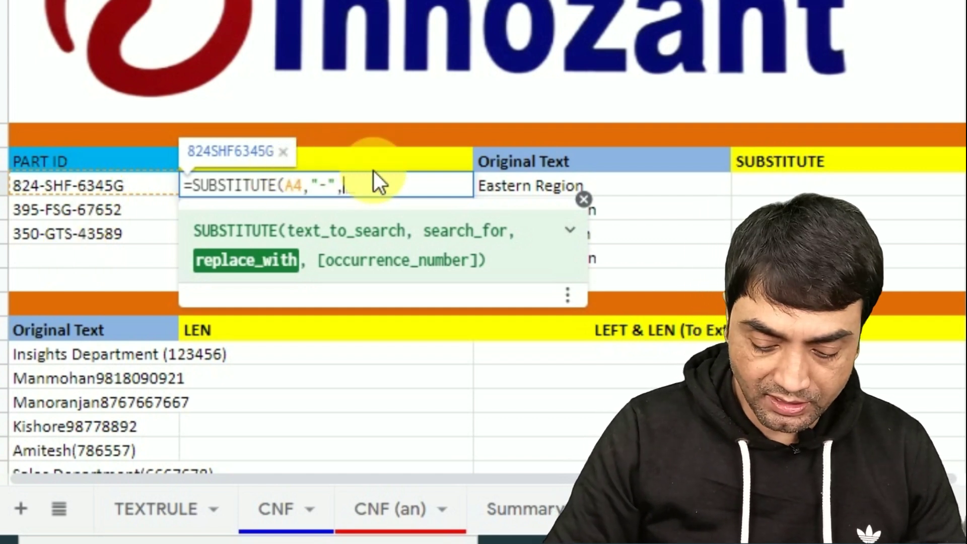
type("\"")
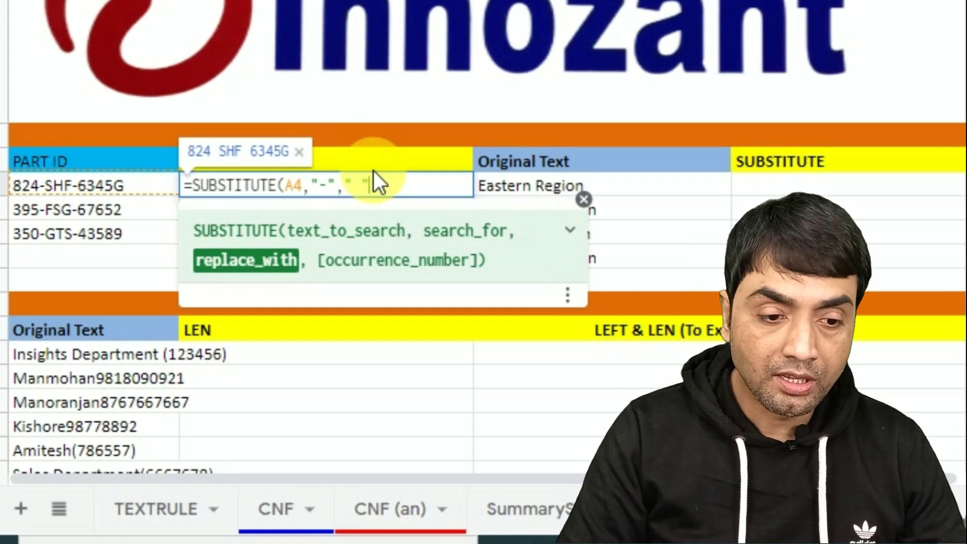
type(",")
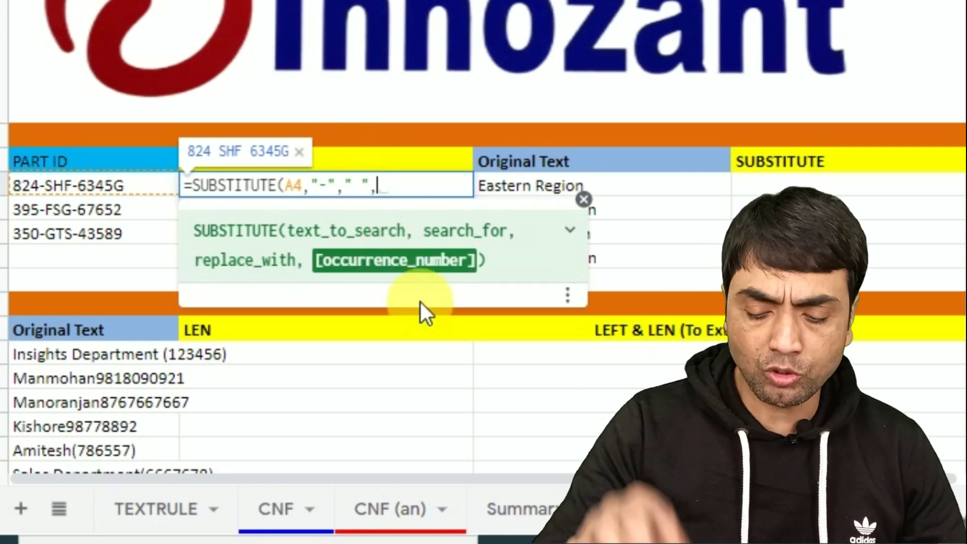
key("BackSpace")
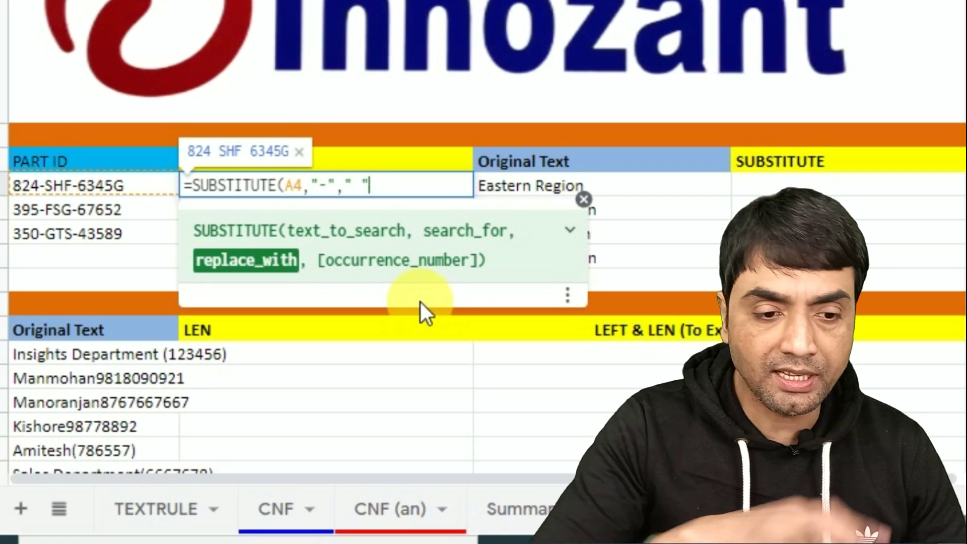
type(")")
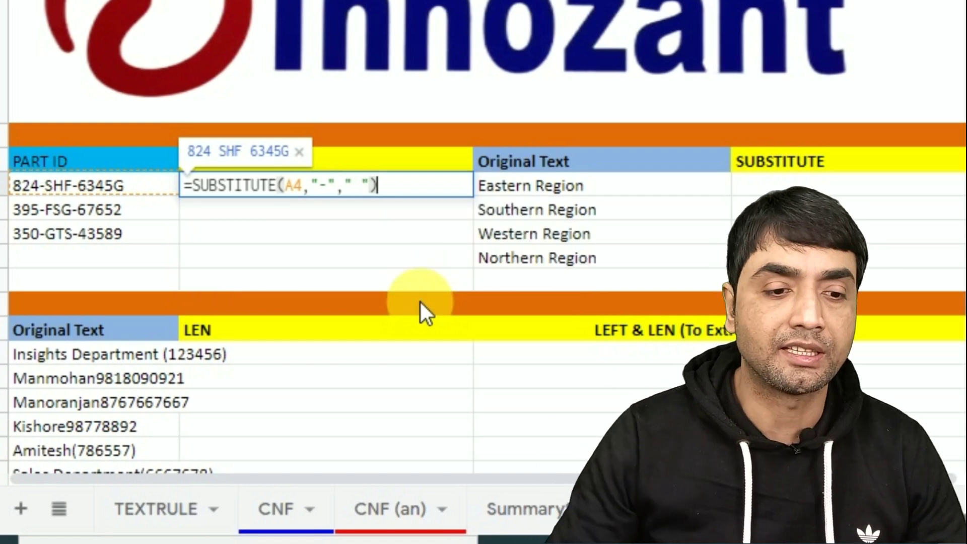
key("Return")
key("ctrl+Return")
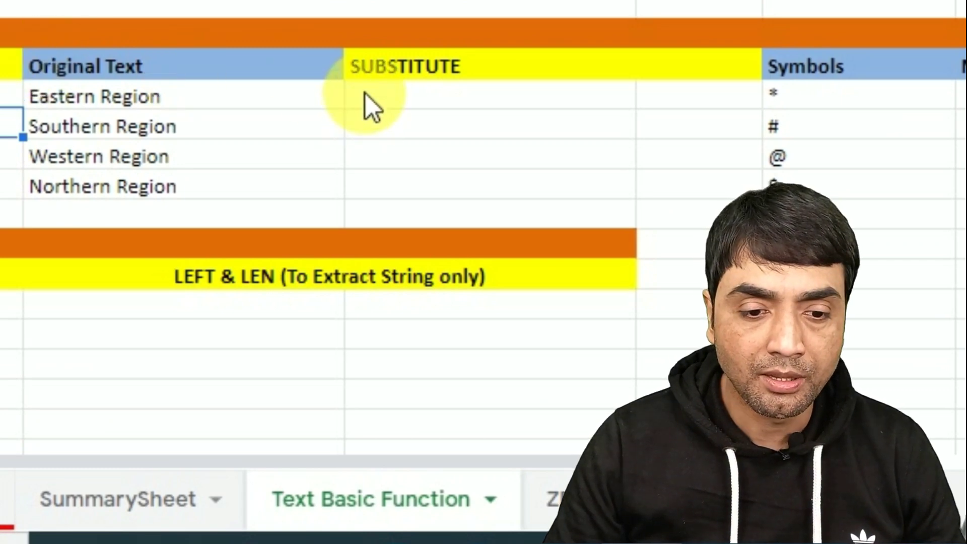
Beside Eastern Region, enter =SUBSTITUTE(C4,"region","Area") and decline the fill suggestion.
left_click(365, 94)
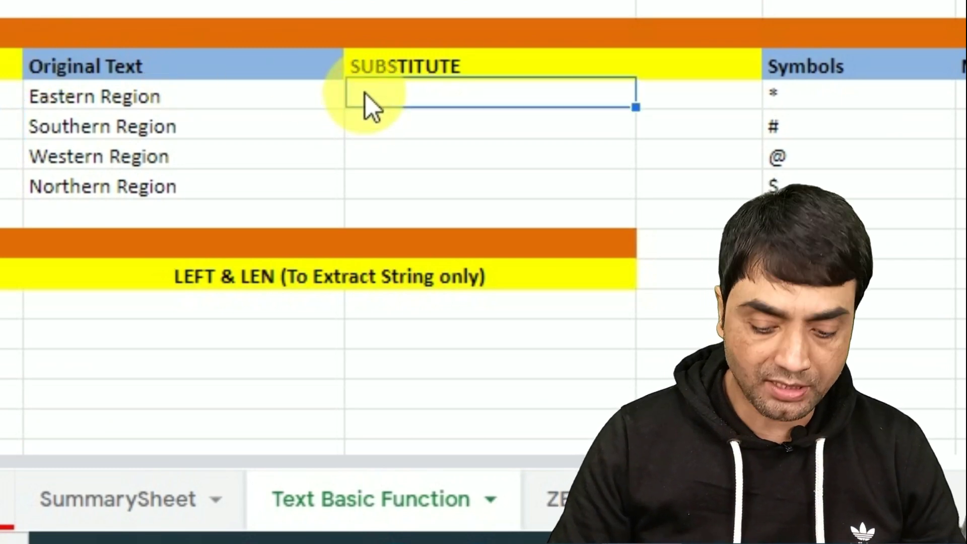
type("=SUBS")
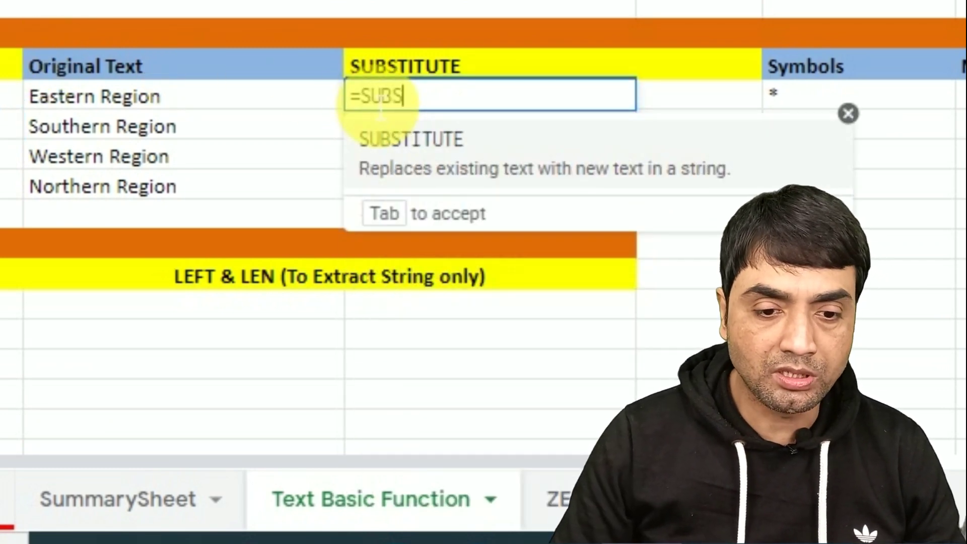
key("Tab")
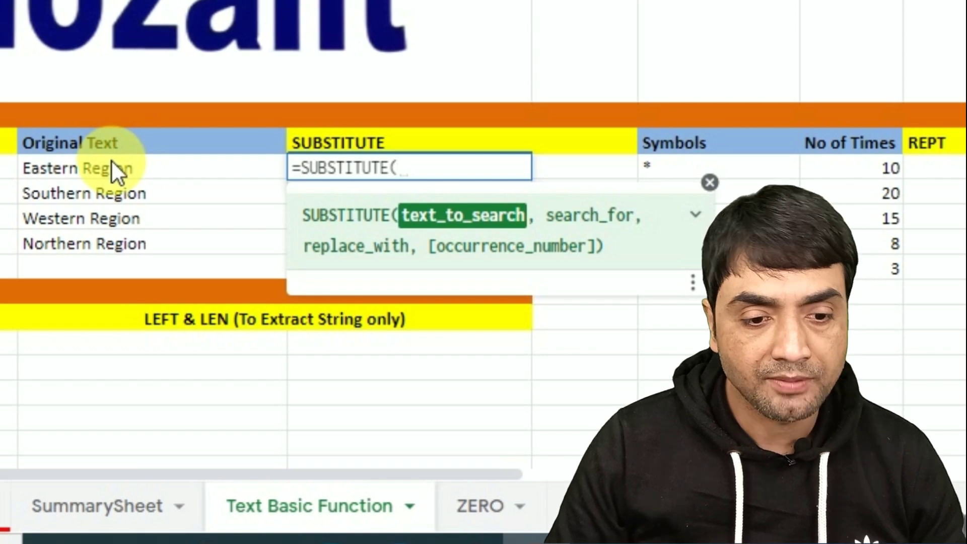
left_click(112, 160)
type(",")
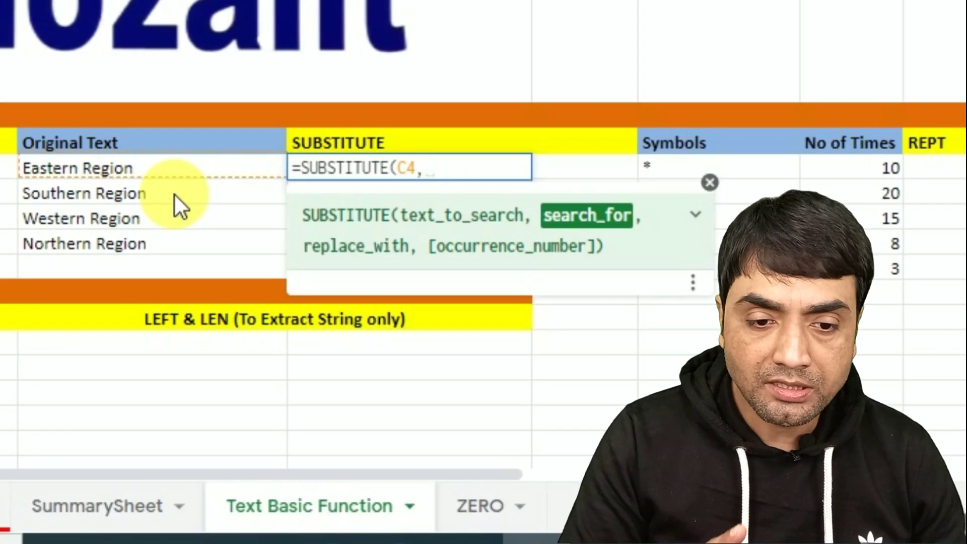
type("region")
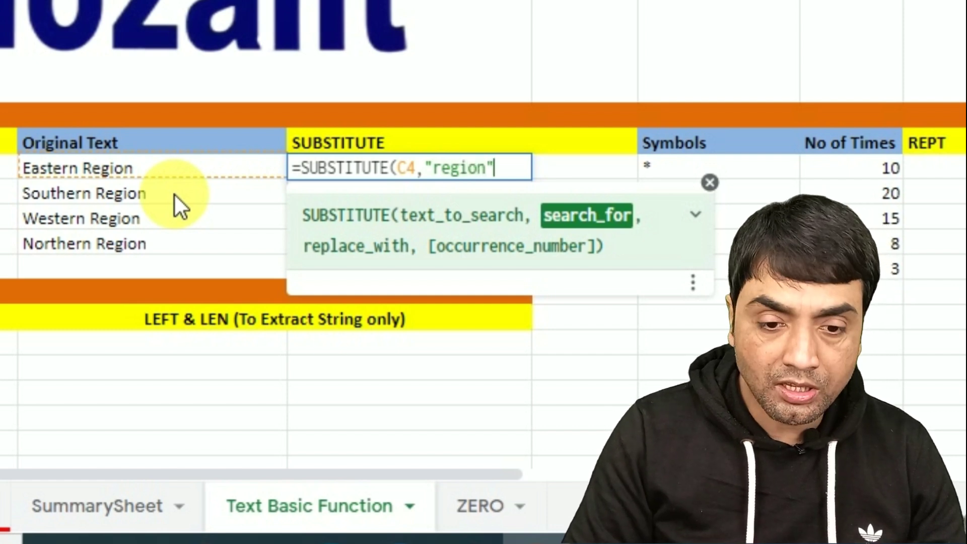
type(",")
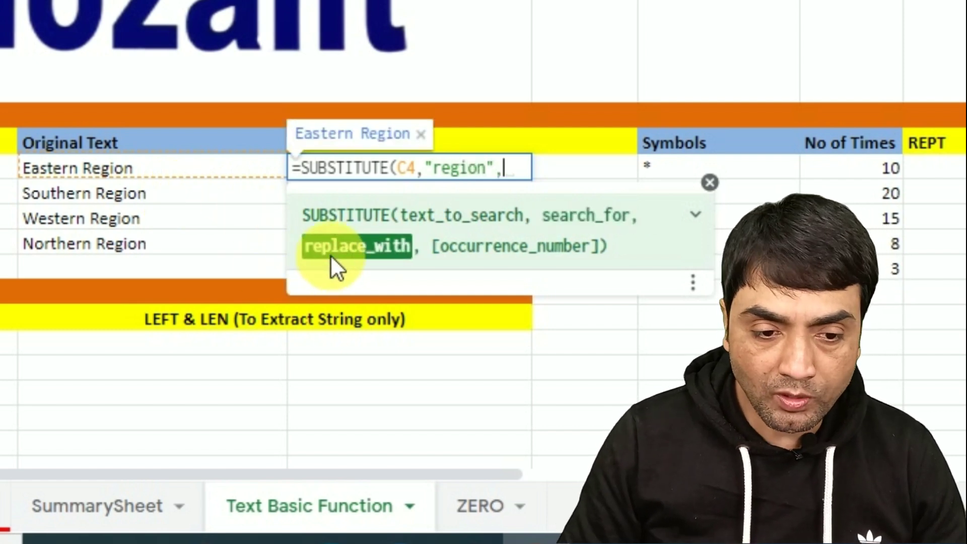
type("\"Area")
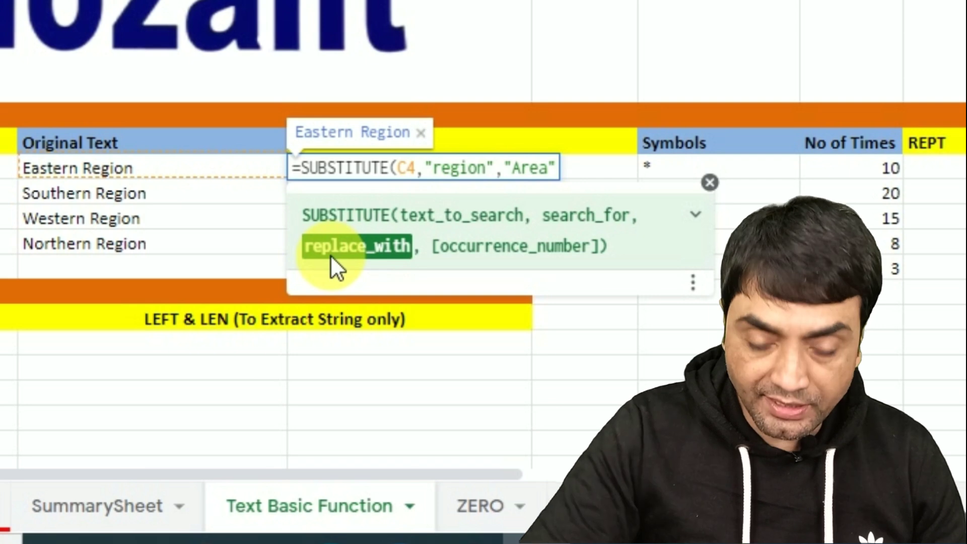
type(")")
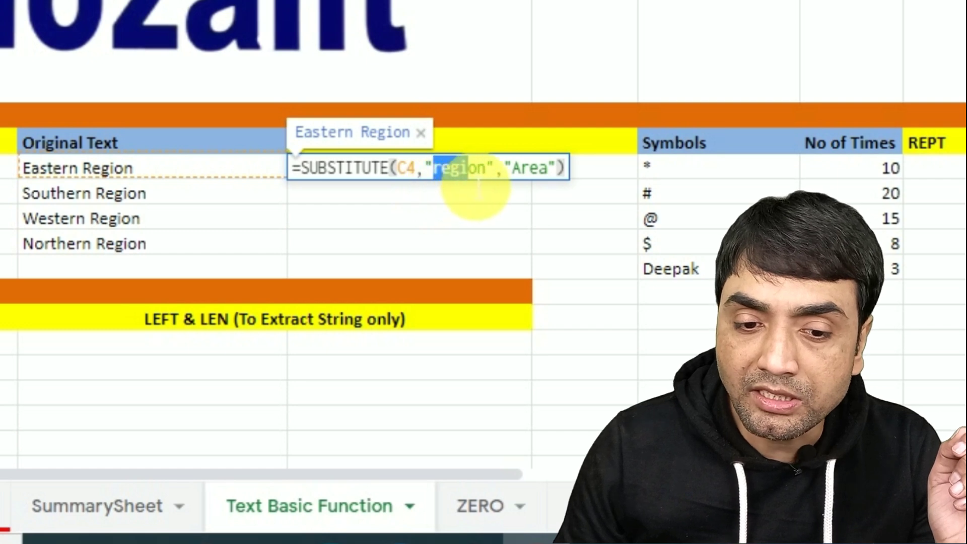
left_click_drag(483, 190, 466, 182)
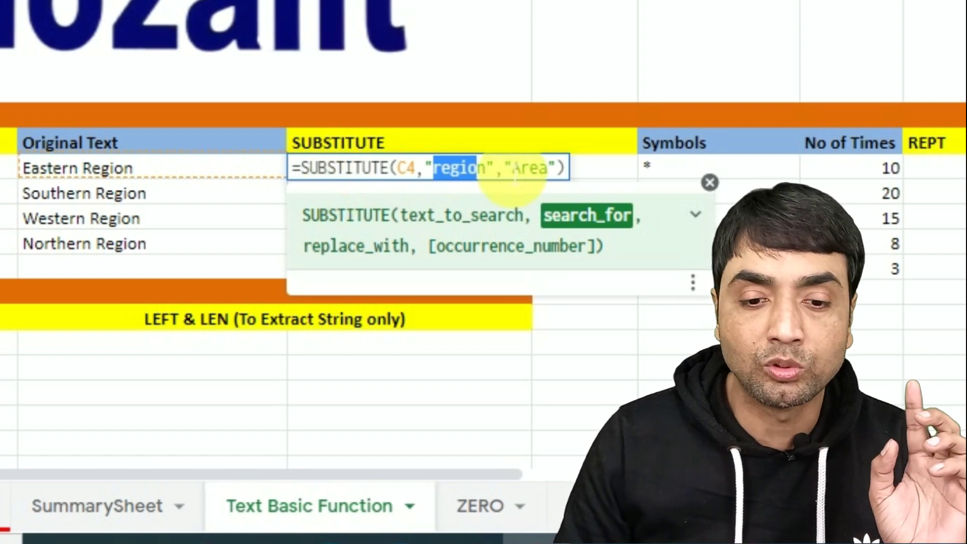
left_click(527, 168)
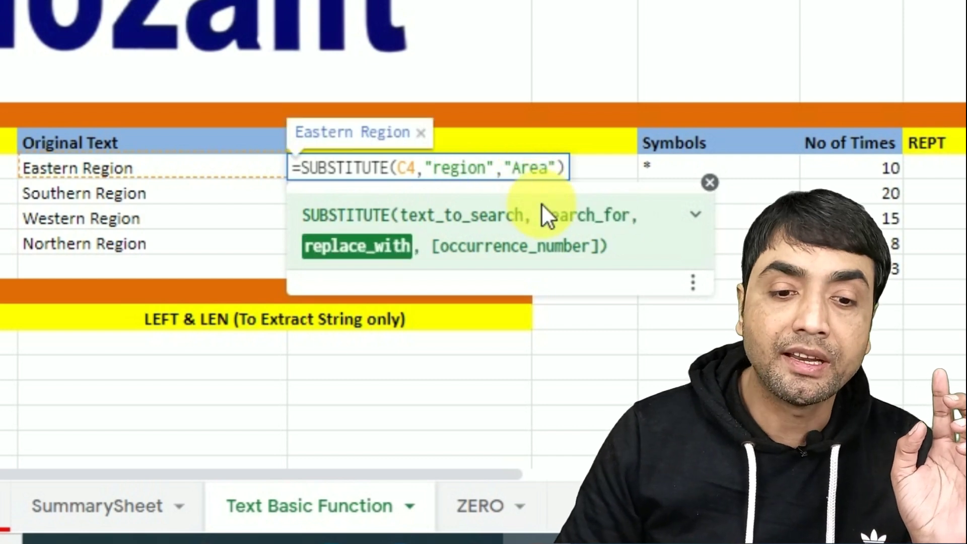
key("Return")
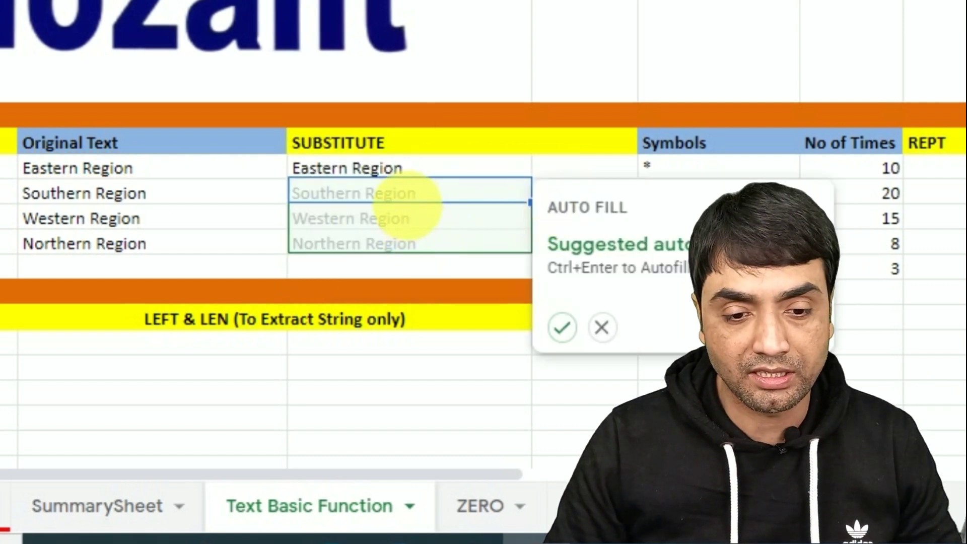
key("Escape")
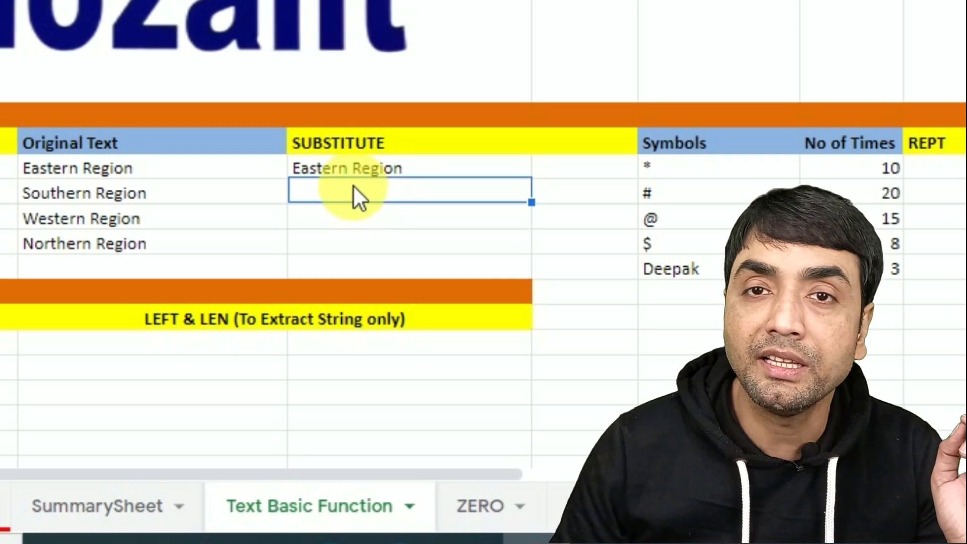
Capitalize the search word to "Region" in the formula so it returns Eastern Area.
double_click(384, 173)
left_click(436, 169)
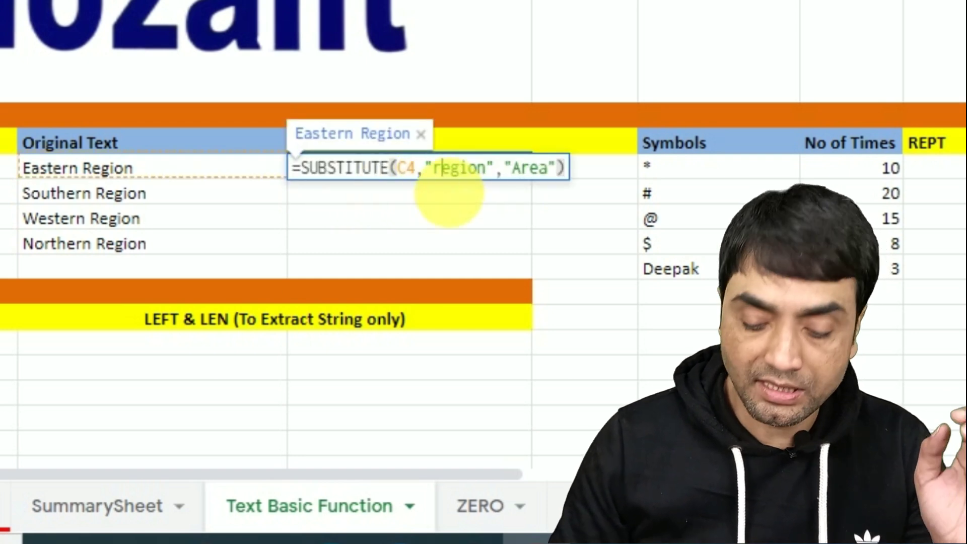
key("BackSpace")
type("R")
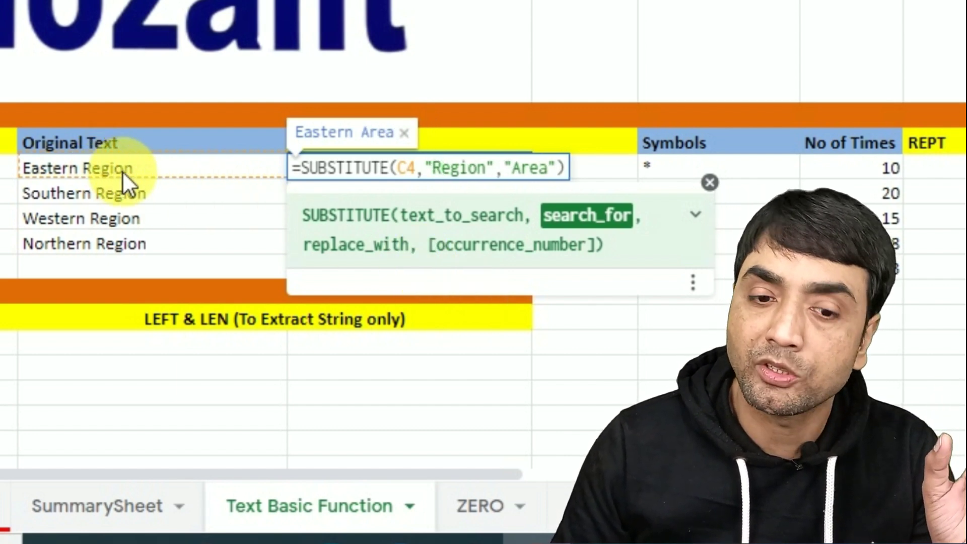
key("Return")
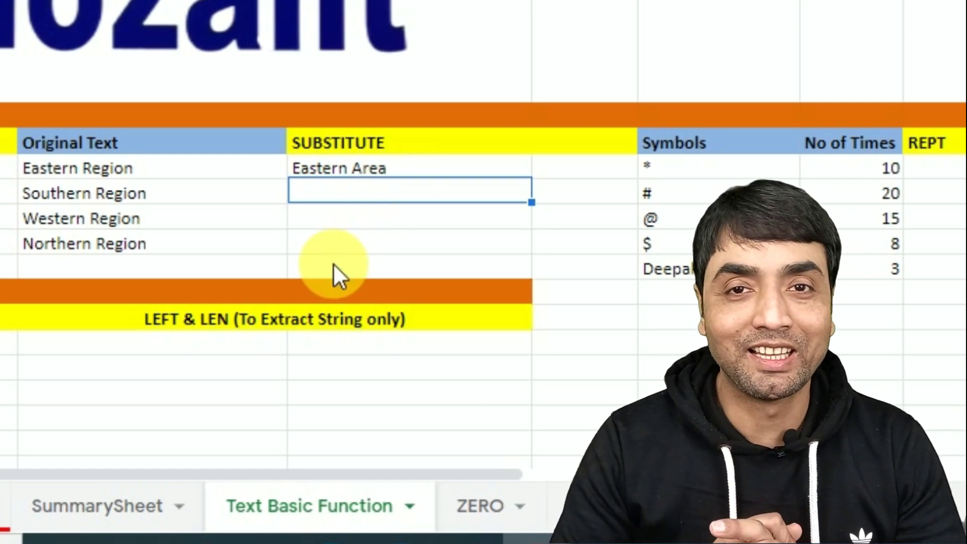
Fill the SUBSTITUTE formula down through the Northern Region row with Ctrl+D.
left_click(388, 169)
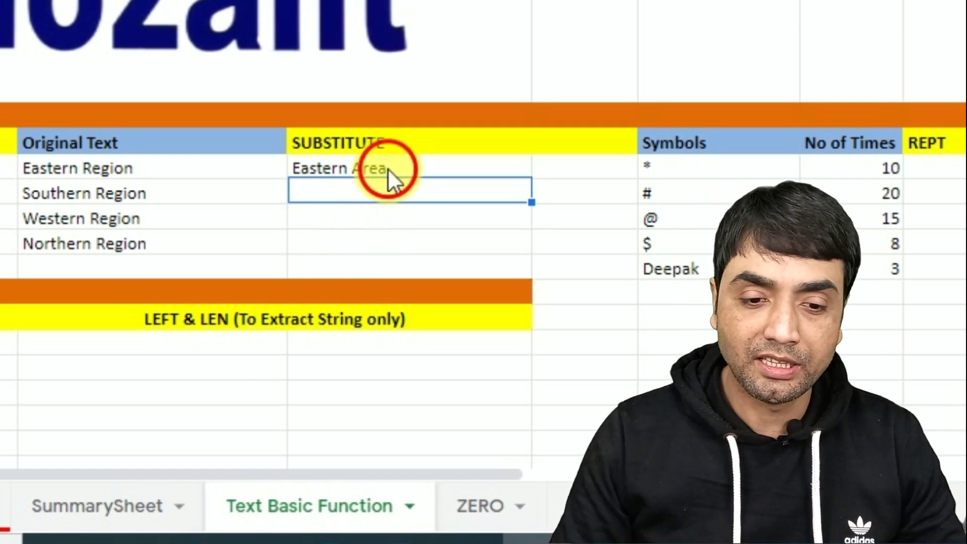
key("shift+Down")
key("shift+Down")
key("shift+Down")
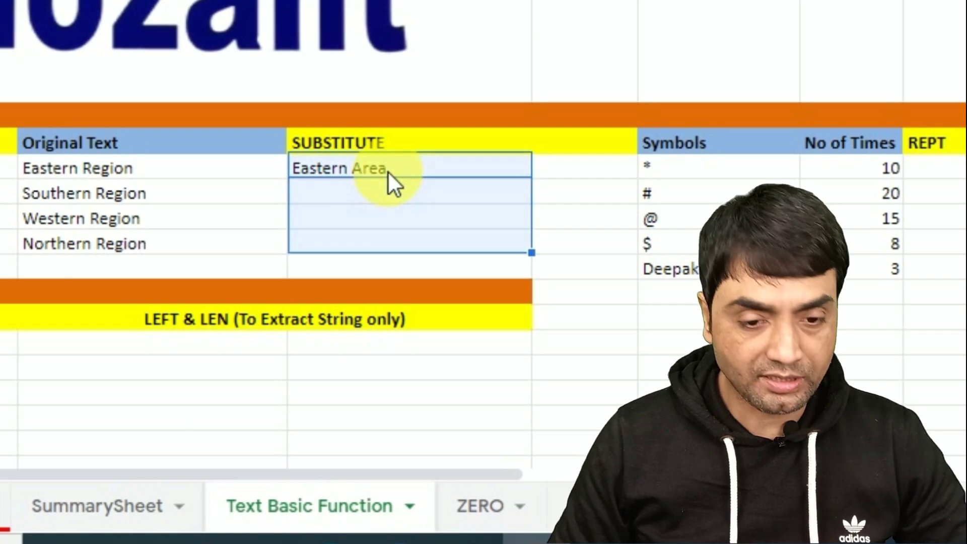
key("ctrl+d")
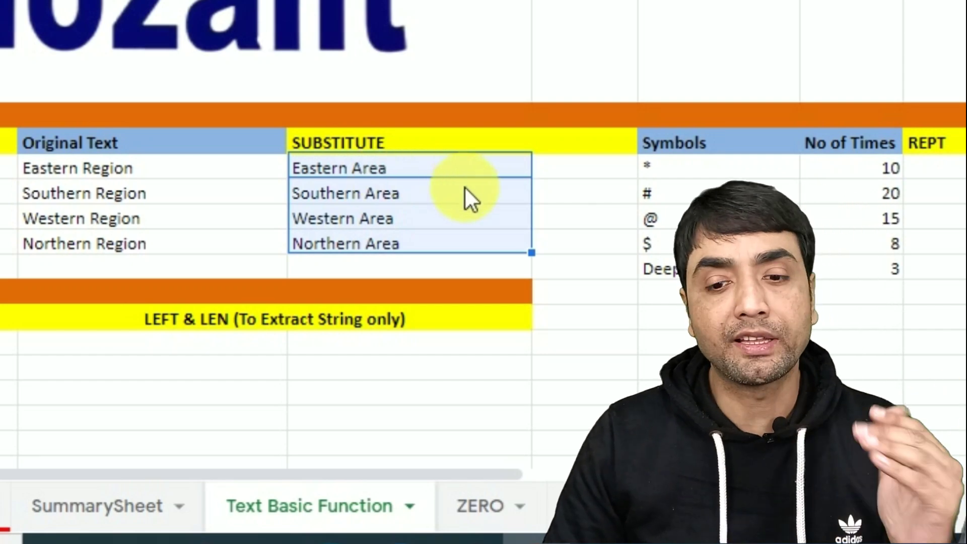
scroll(703, 252, "right", 5)
Enter the sample text 'abc 7676 xyz 77 fdfd' in I4 beside the REPT table.
left_click(527, 185)
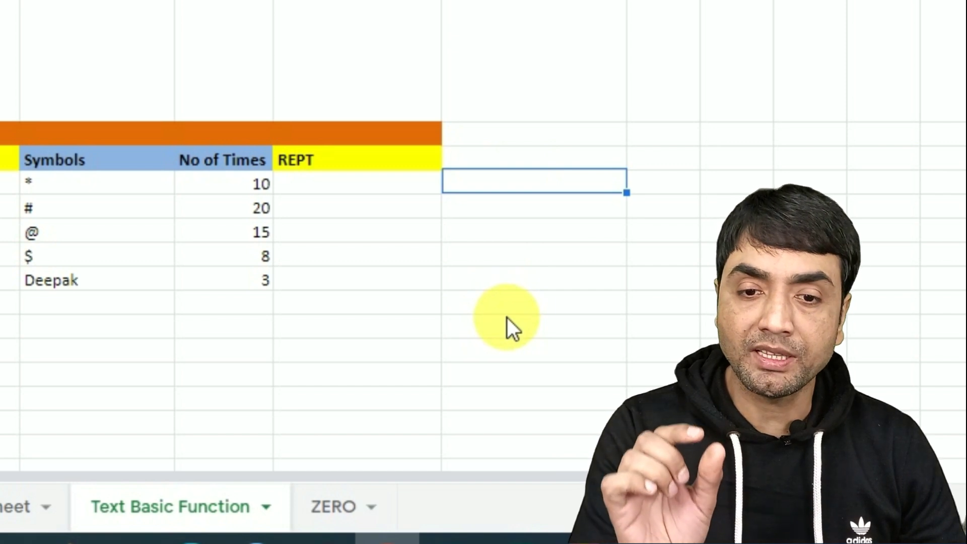
type("abc")
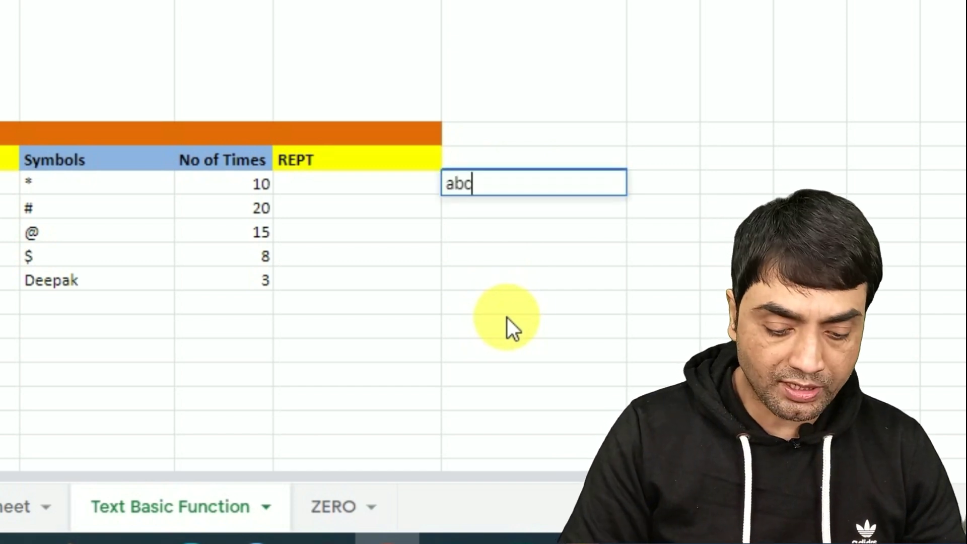
type(" 7676")
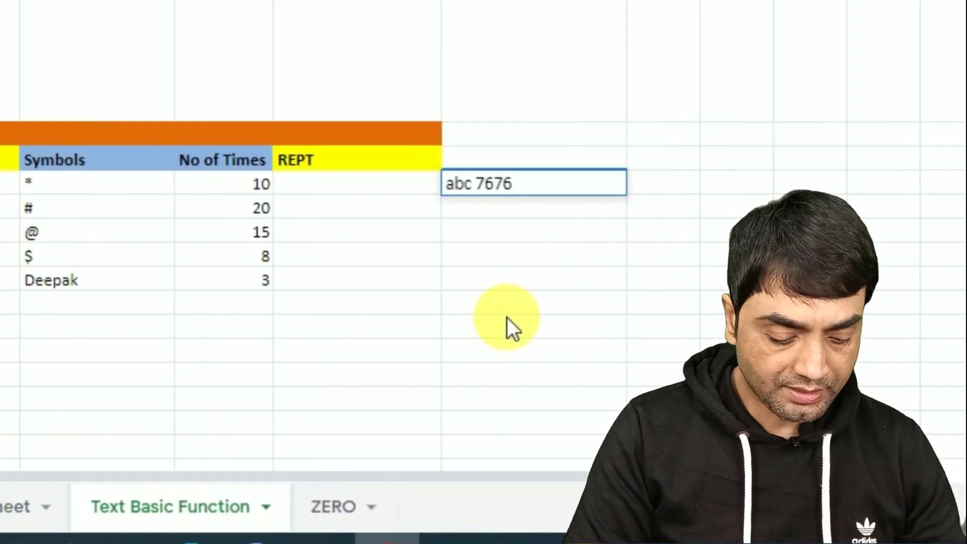
type(" xyz ")
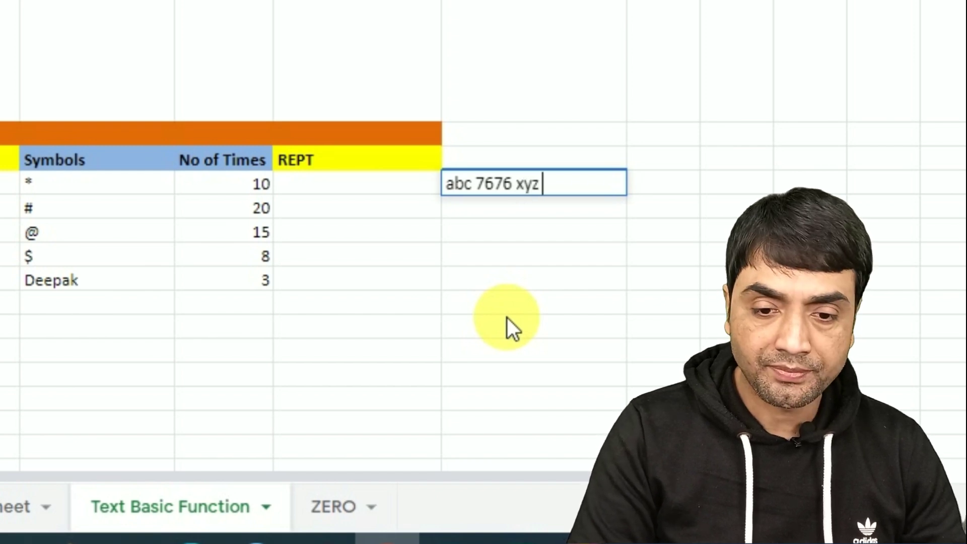
type("77")
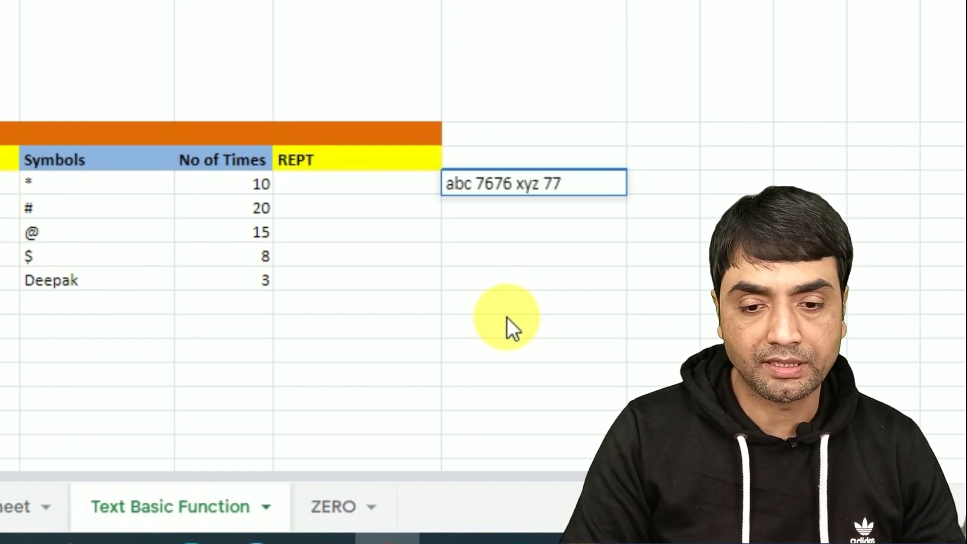
type(" fdfd")
key("Return")
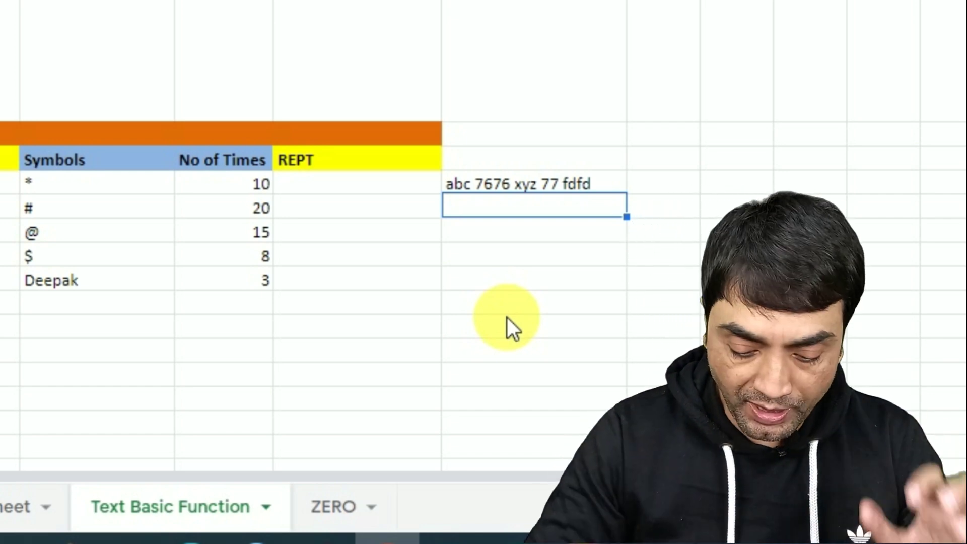
Below it, add =LEN(I4) showing 20 and =SUBSTITUTE(I4," ","") to strip the spaces.
type("=len(")
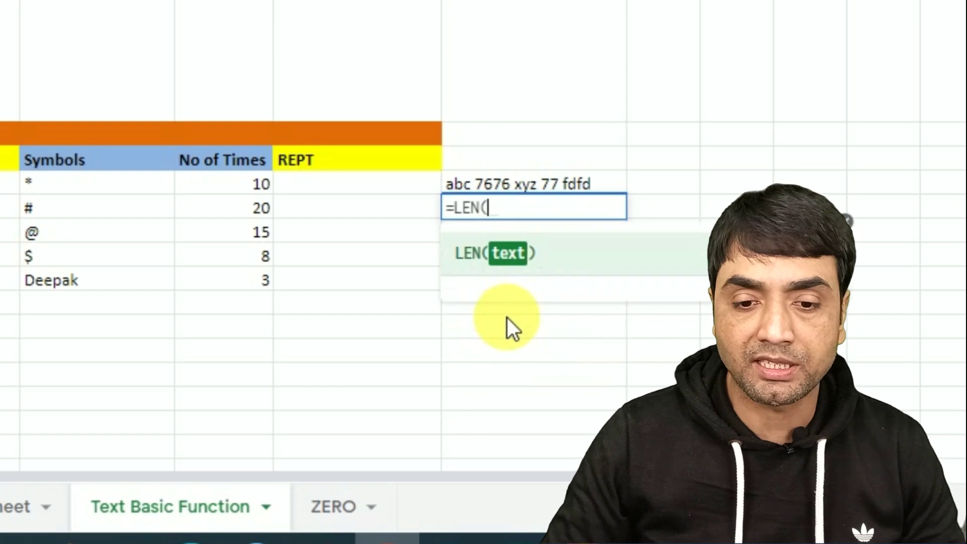
left_click(352, 180)
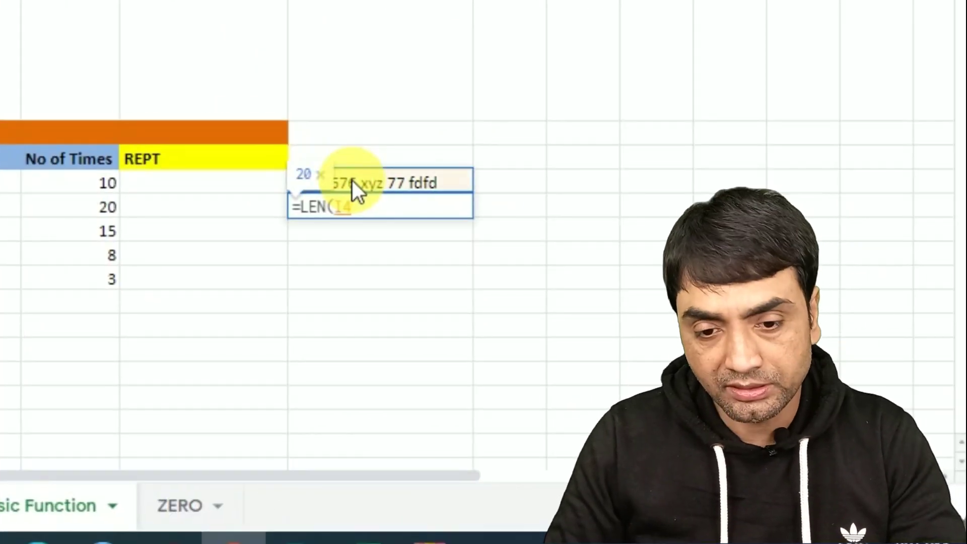
key("Return")
type("=subst")
key("Down")
key("Tab")
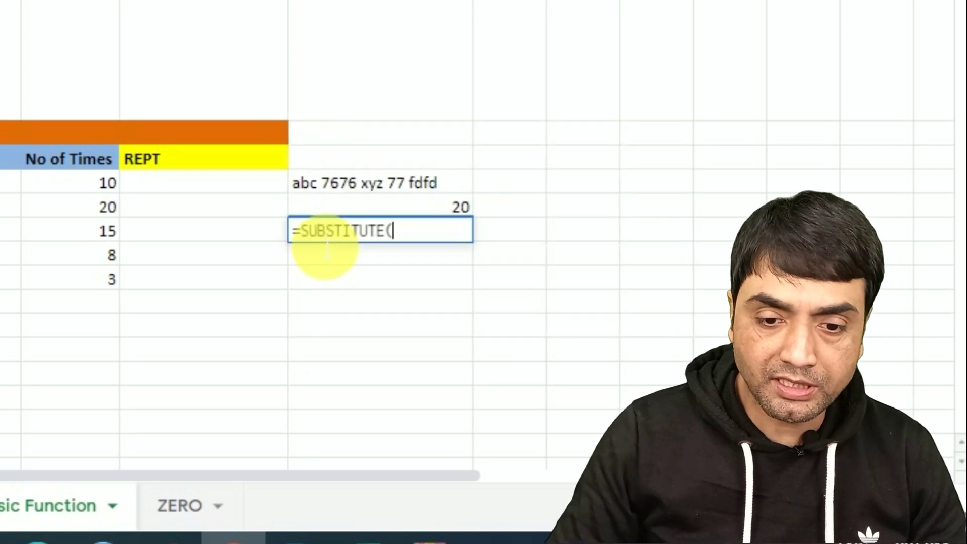
left_click(328, 180)
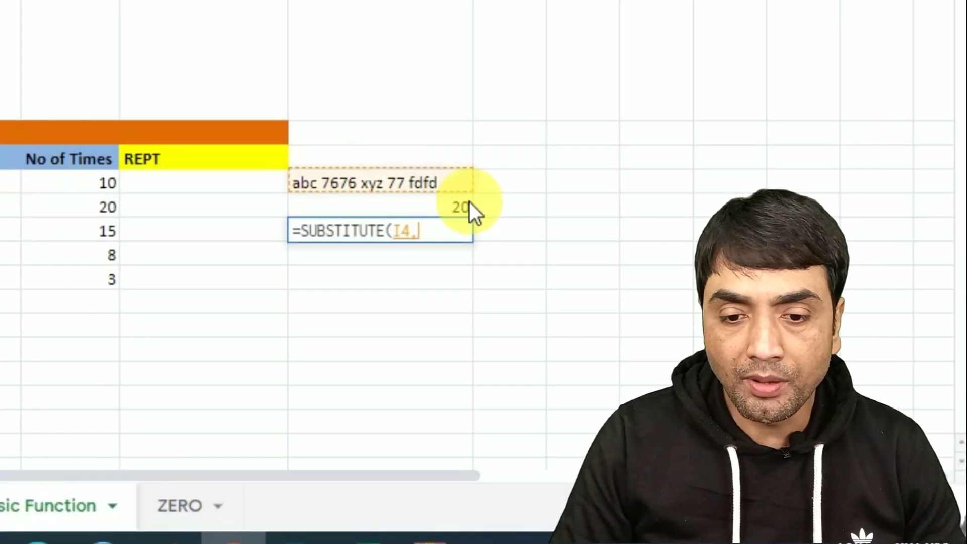
type(",\" \"")
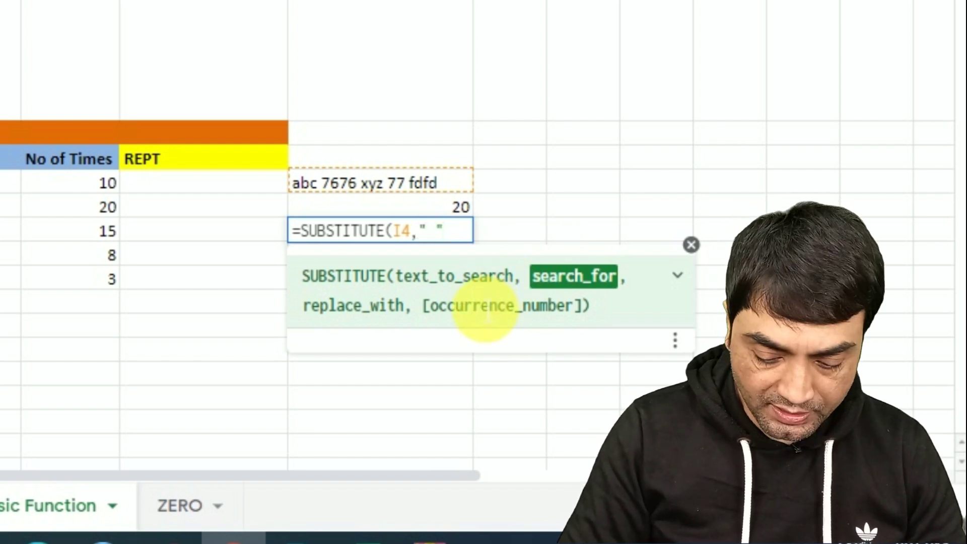
type(",\"\")")
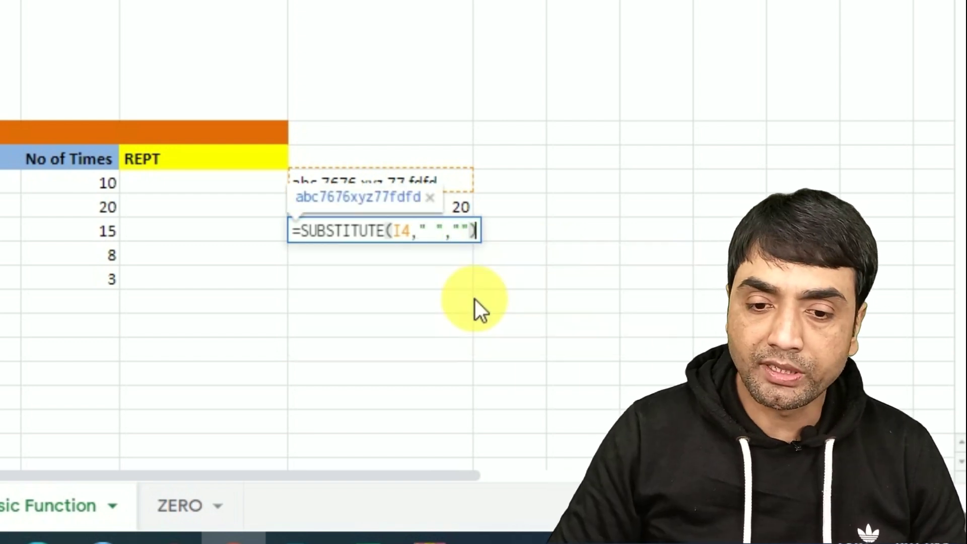
key("Return")
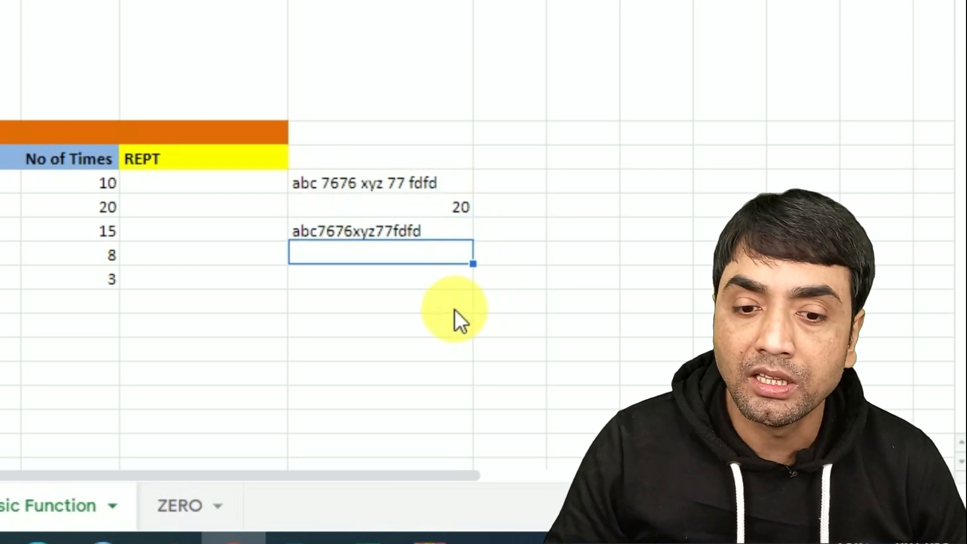
Add =LEN(I6) showing 16 and =I5-I7 showing 4, then clear these trial cells.
type("=LEN(")
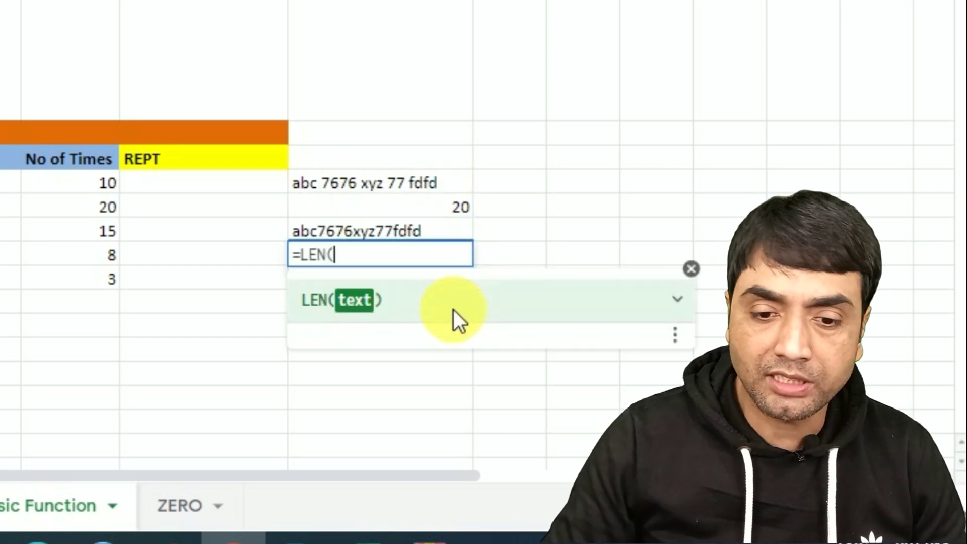
left_click(365, 229)
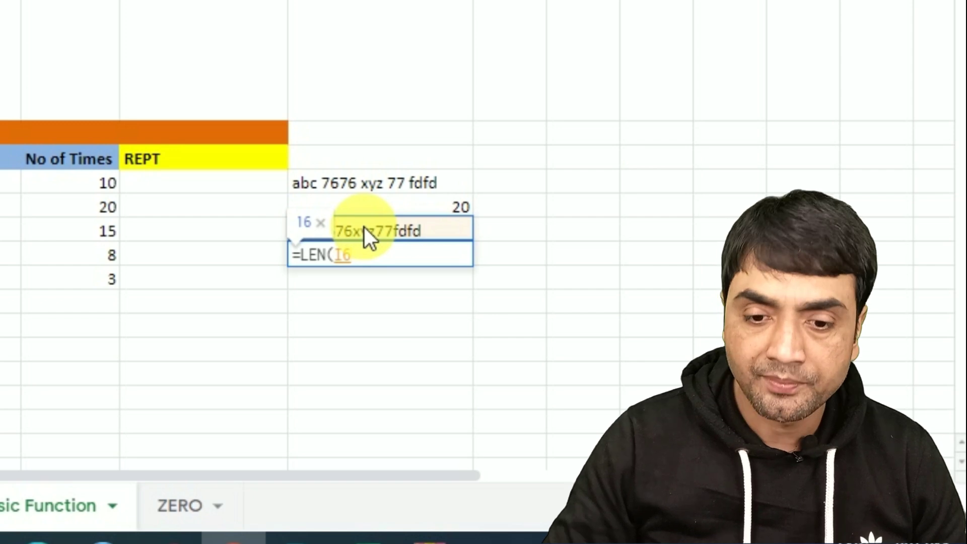
key("Return")
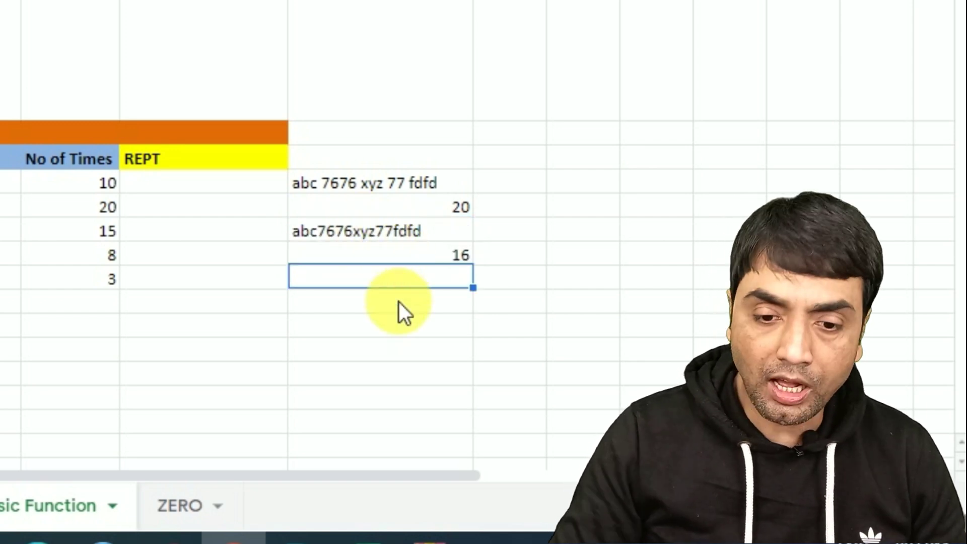
type("=")
left_click(448, 207)
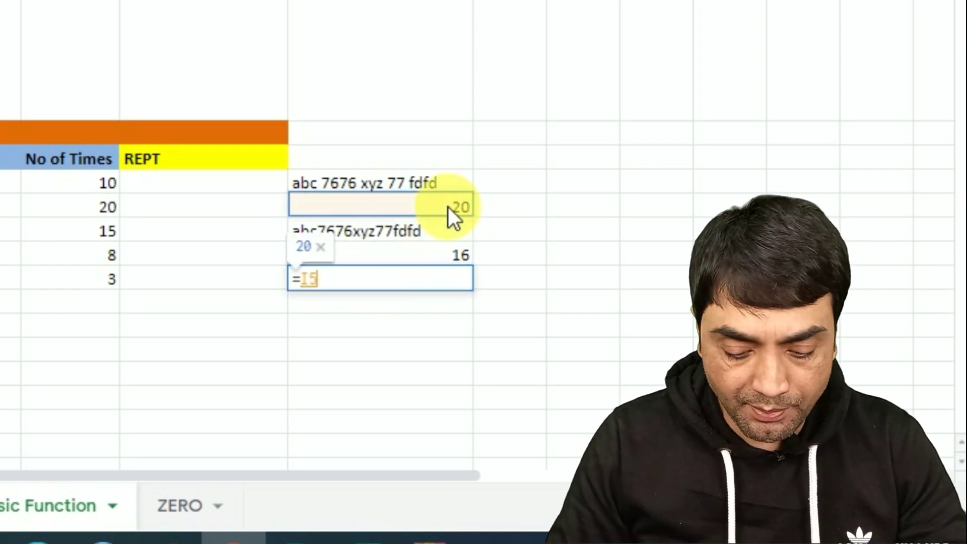
type("-")
left_click(442, 254)
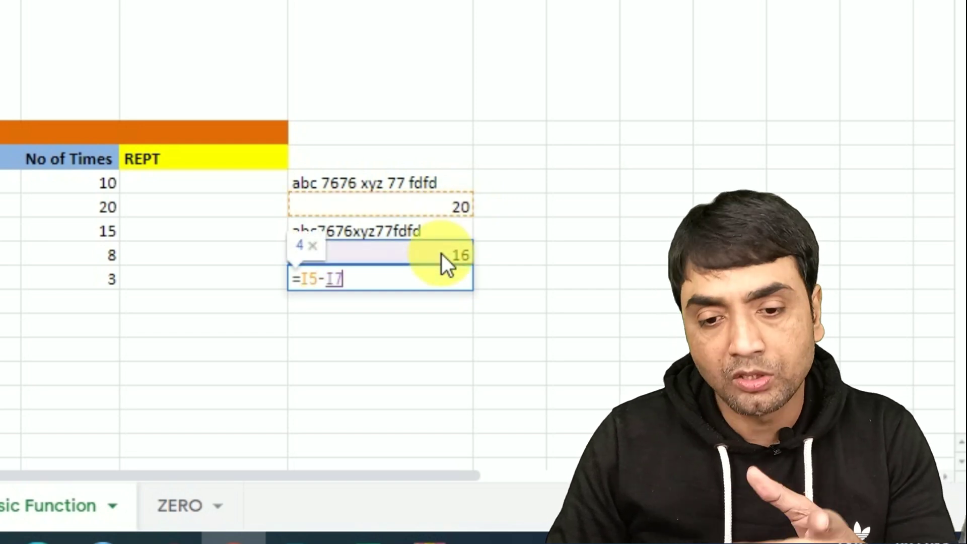
key("Return")
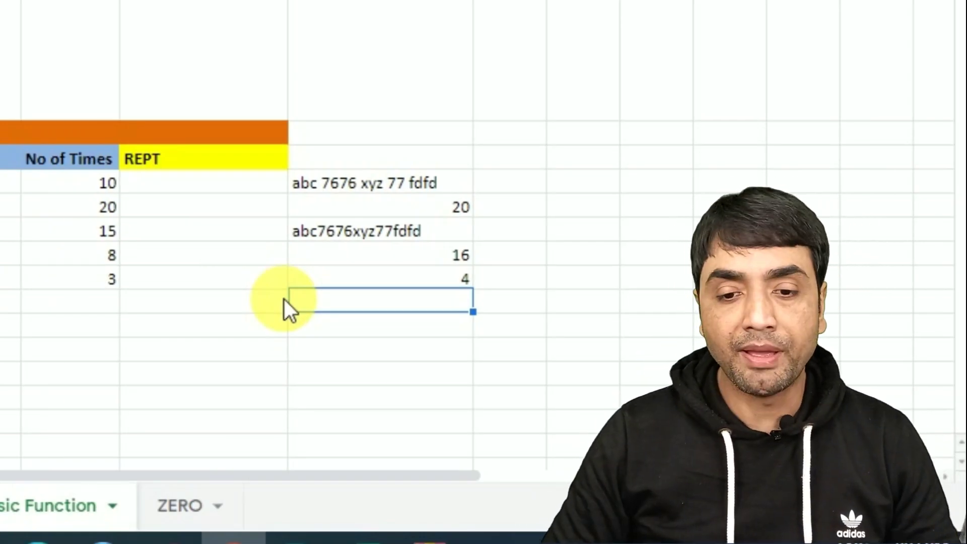
key("shift+Up")
key("shift+Up")
key("shift+Up")
key("shift+Up")
key("Delete")
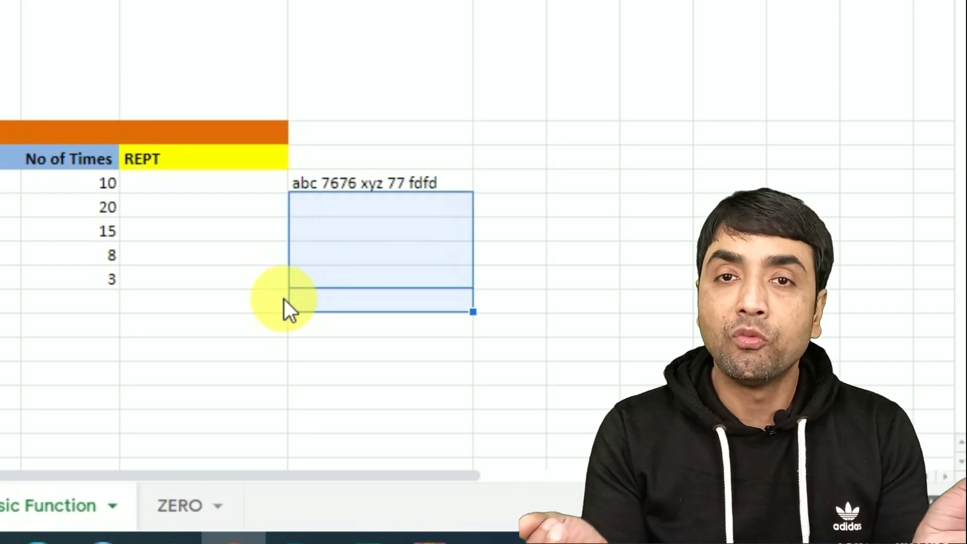
Below the sample text, start the formula =LEN(I4)-SUBSTITUTE(I4," ","").
key("Up")
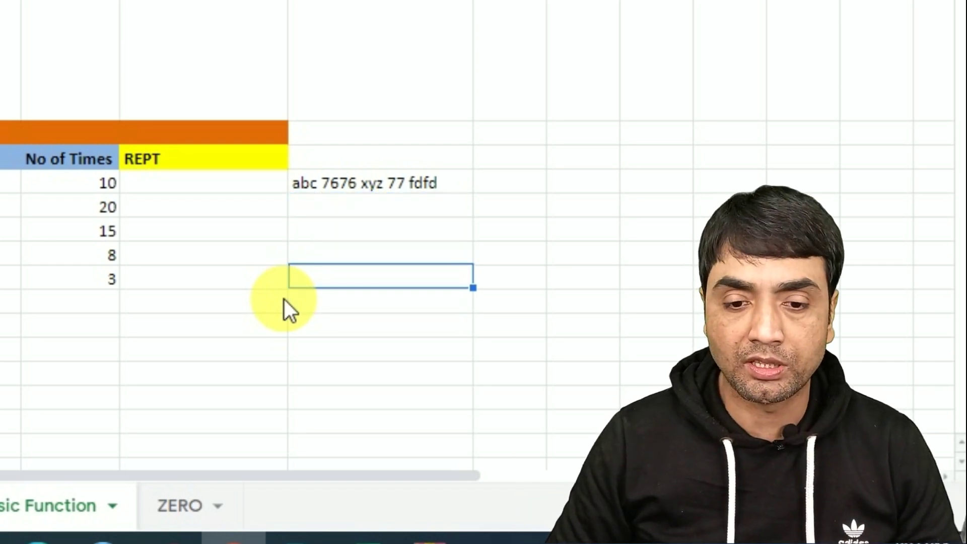
key("Up")
key("Up")
type("=")
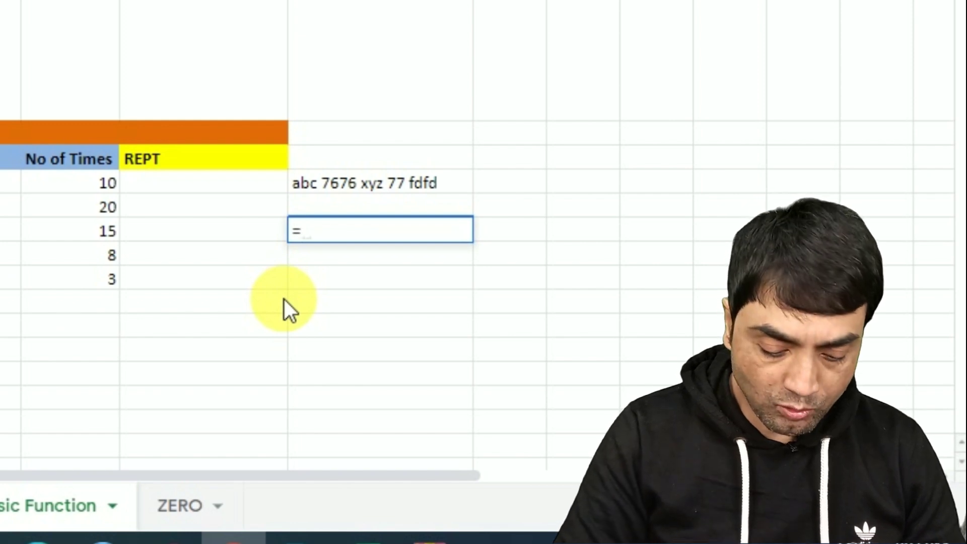
type("LEN(")
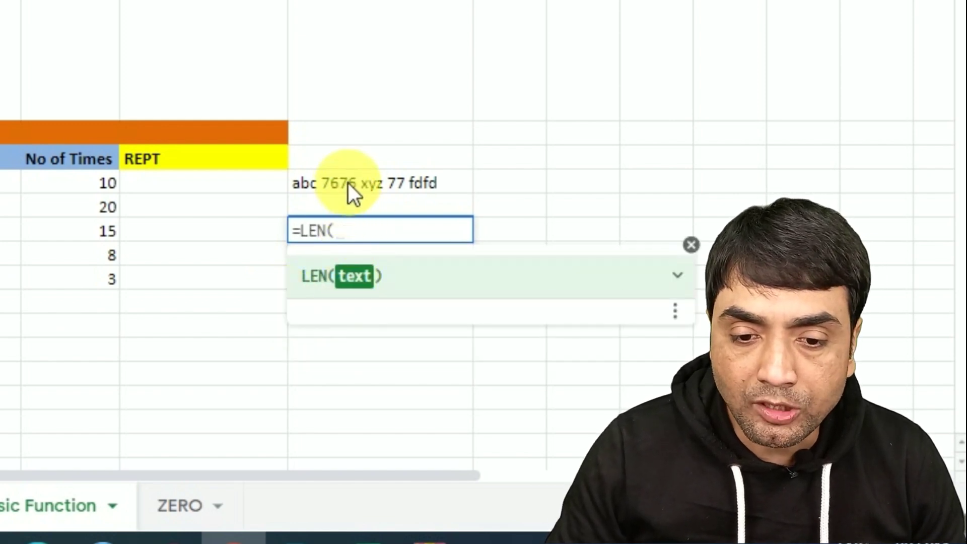
left_click(348, 181)
type(")")
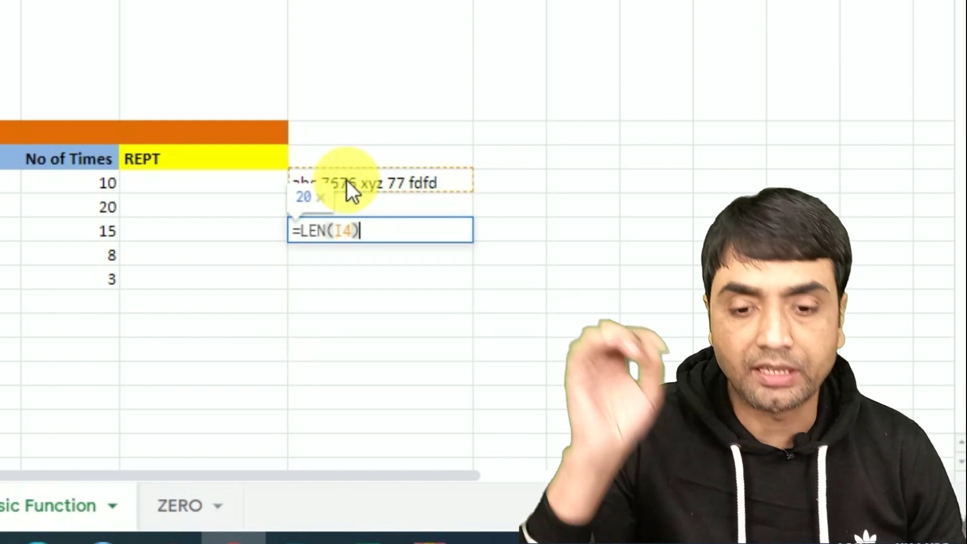
type("-")
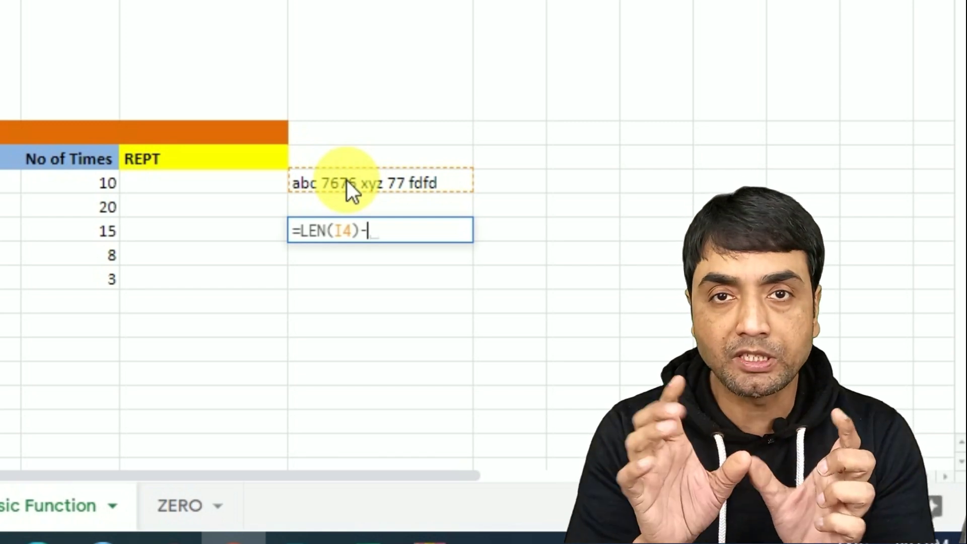
type("subs")
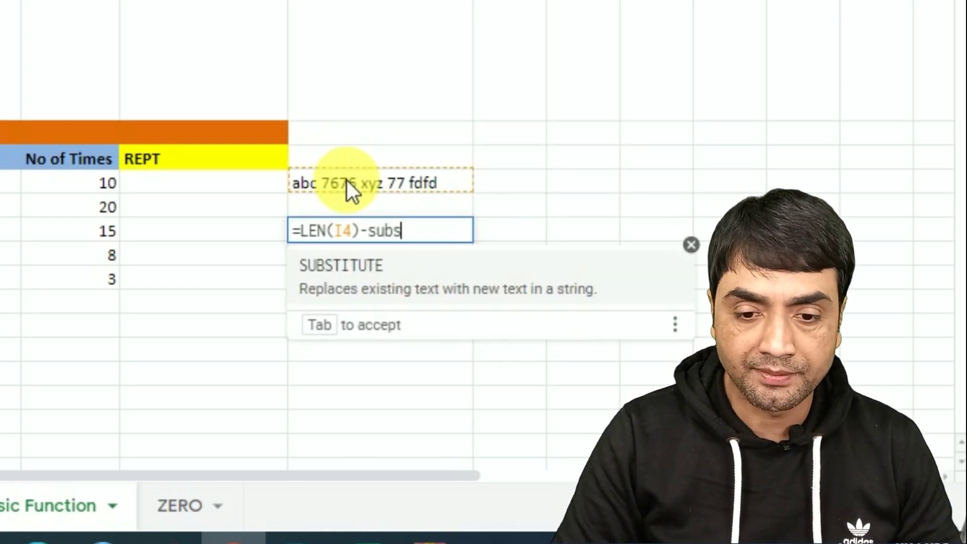
key("Tab")
left_click(369, 176)
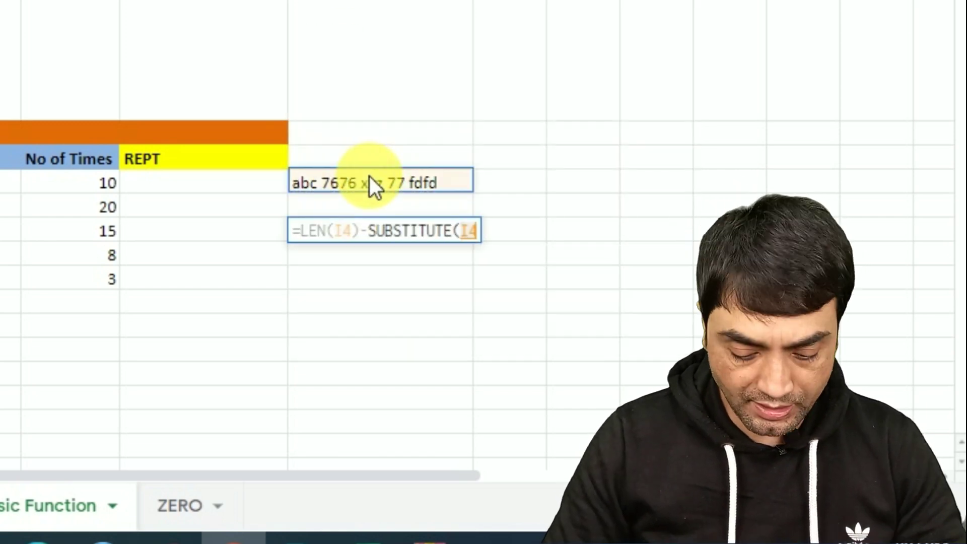
type(",\" ")
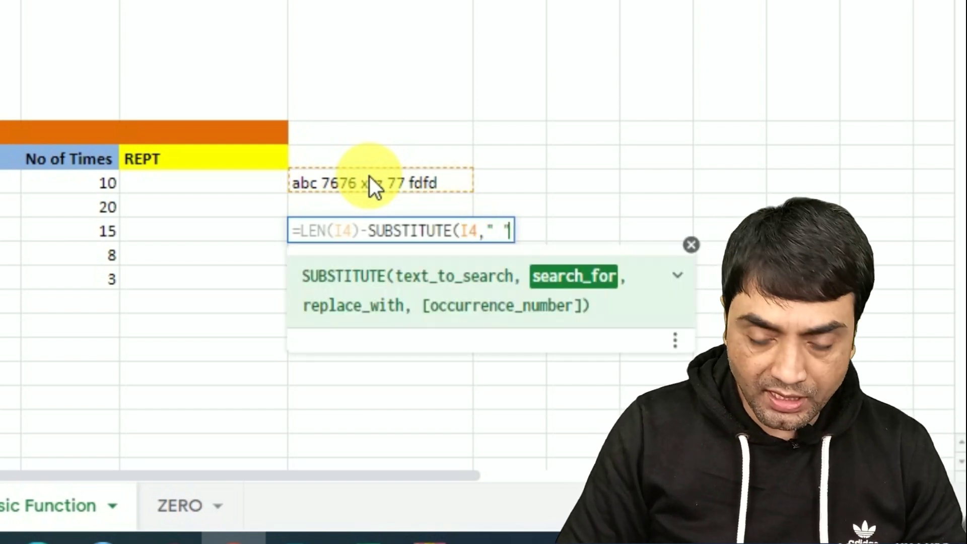
type("\",\"\")")
Wrap the SUBSTITUTE part in LEN and enter the formula, returning 4 spaces.
left_click(367, 231)
type("len(")
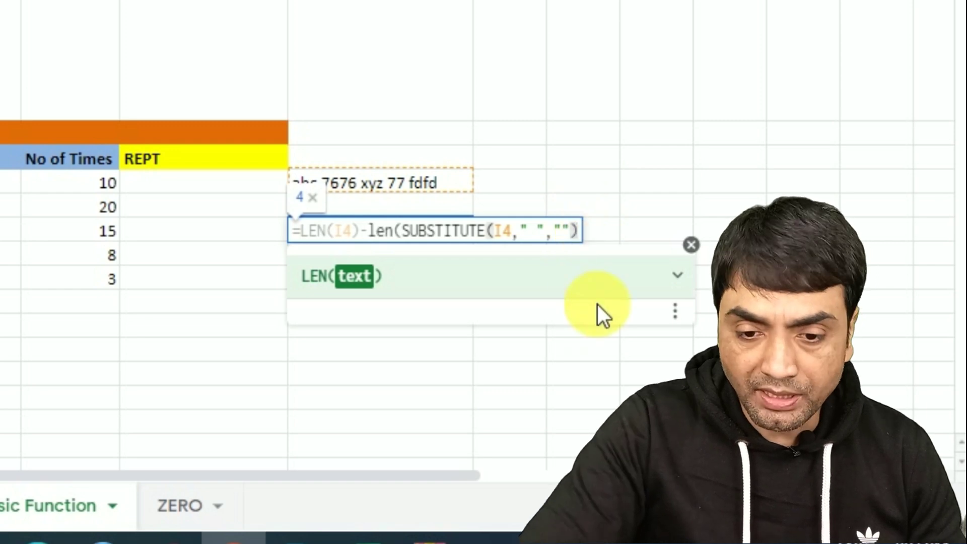
type(")")
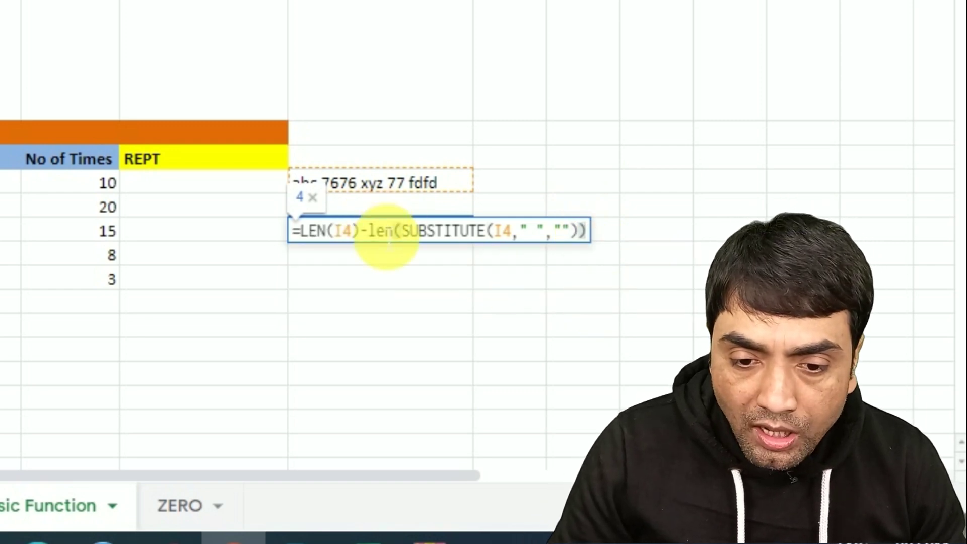
mouse_move(368, 232)
left_mouse_down()
mouse_move(581, 233)
mouse_move(542, 238)
left_mouse_up()
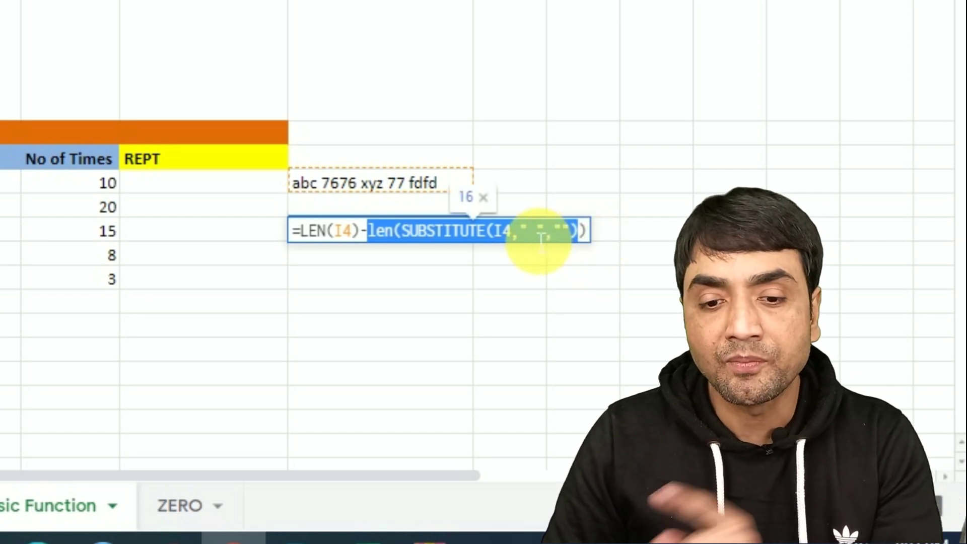
left_click(336, 235)
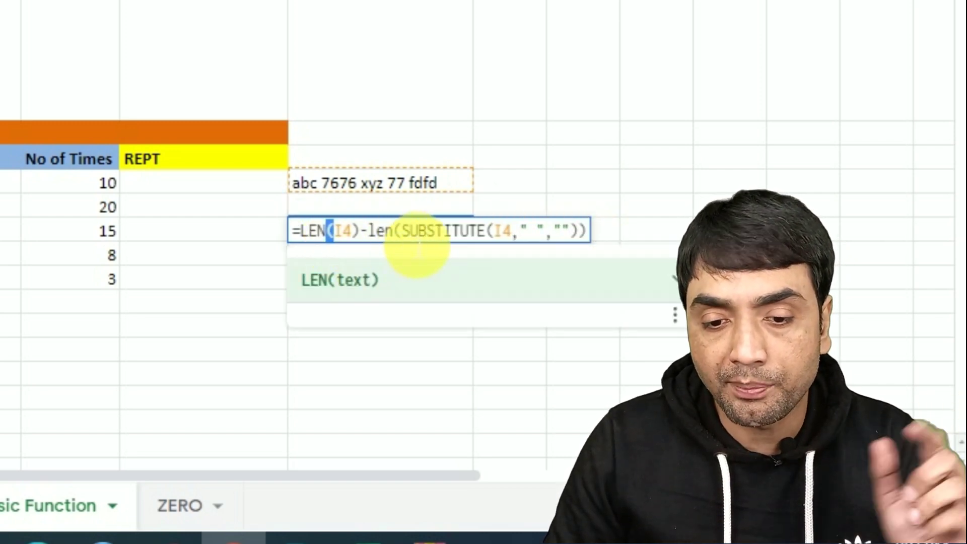
left_click(406, 230)
key("Return")
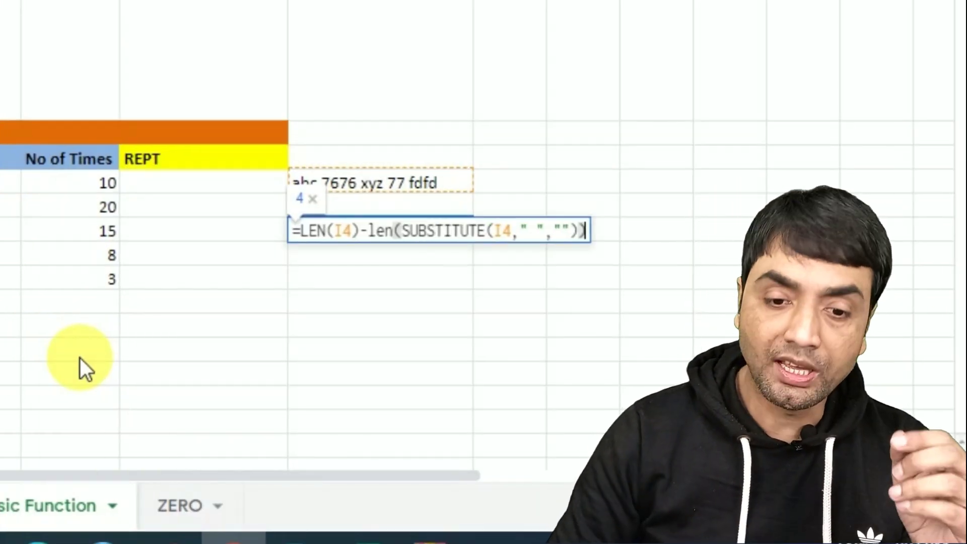
key("Return")
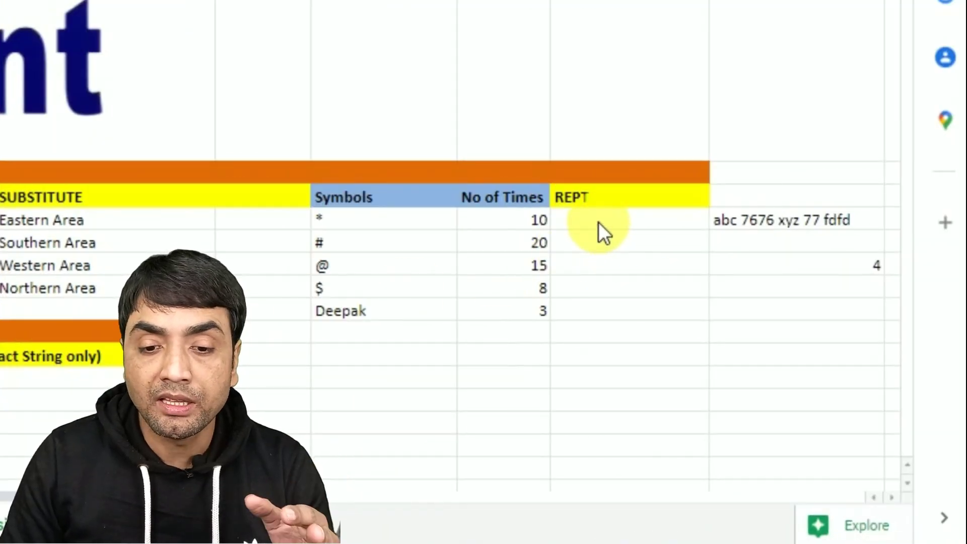
Enter =REPT(F4,G4) in H4 to repeat * ten times, and auto-fill it down the column.
left_click(561, 221)
type("=")
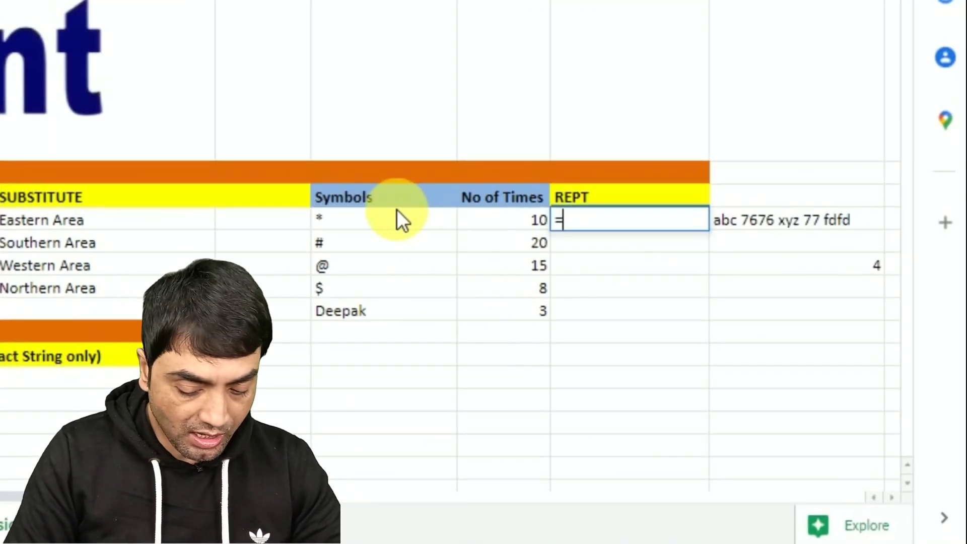
type("rept")
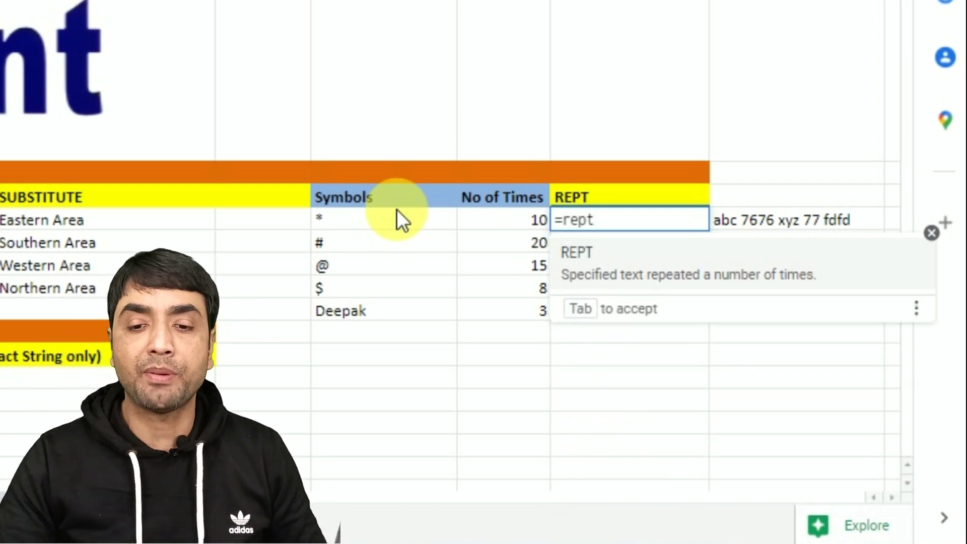
key("Tab")
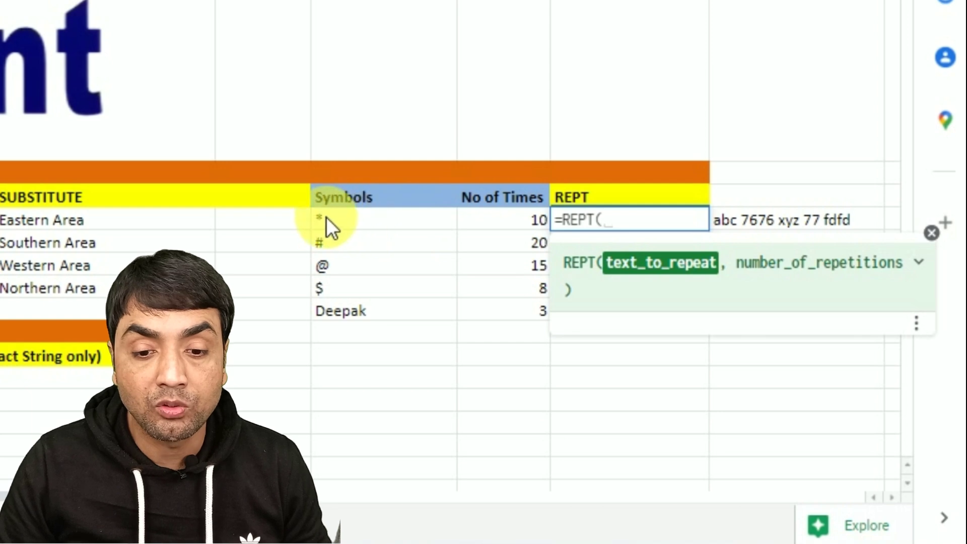
left_click(326, 217)
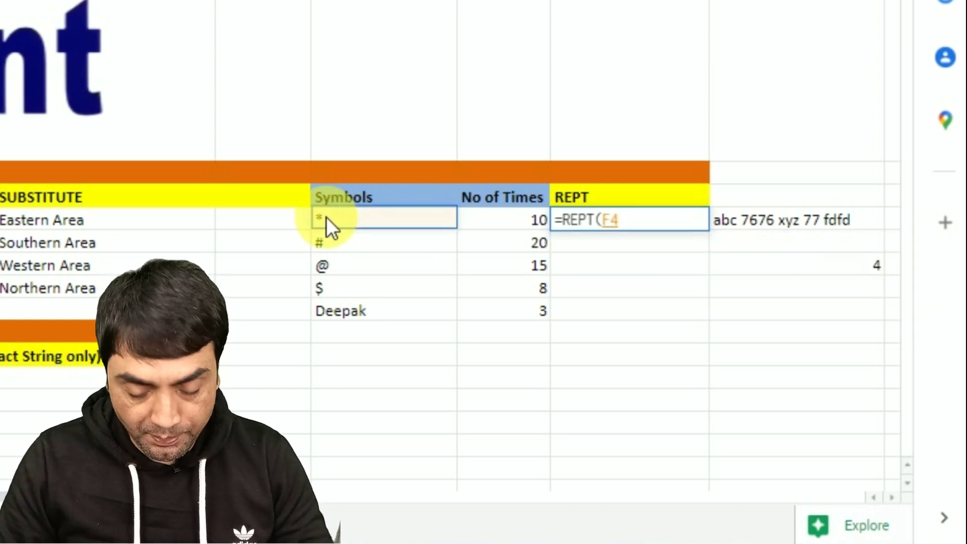
type(",")
left_click(488, 219)
type(")")
key("Return")
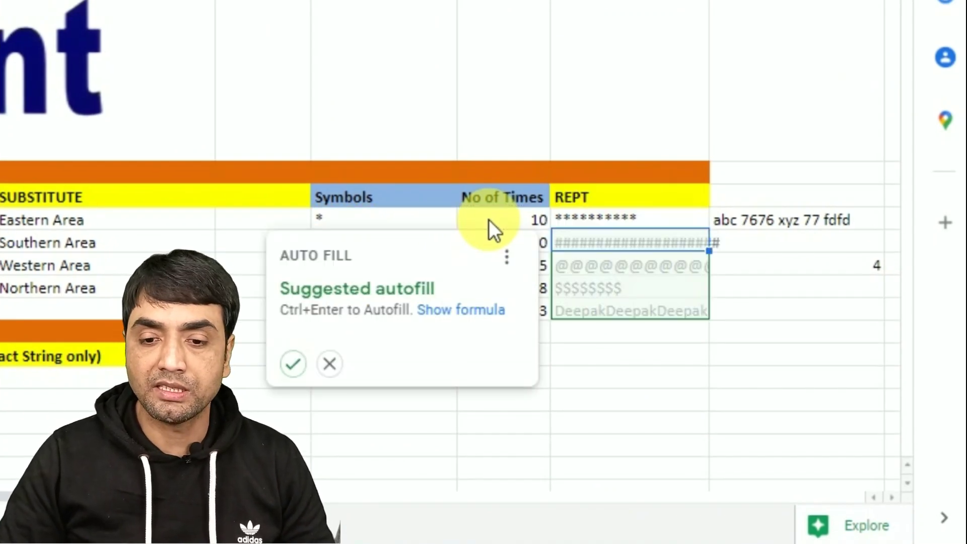
key("ctrl+Return")
left_click(609, 385)
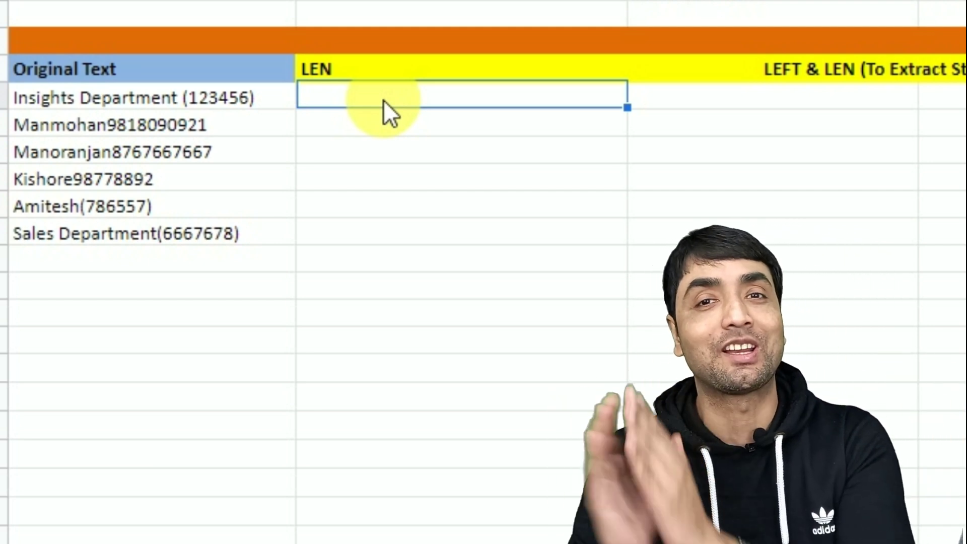
Enter =LEFT(A11,LEN(A11)-9) in B11, showing Insights Department.
type("=")
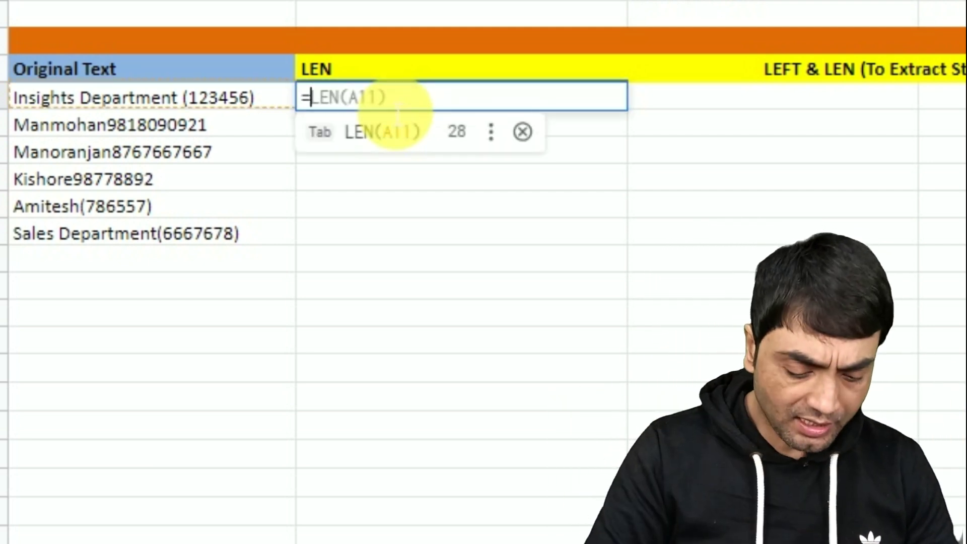
type("left")
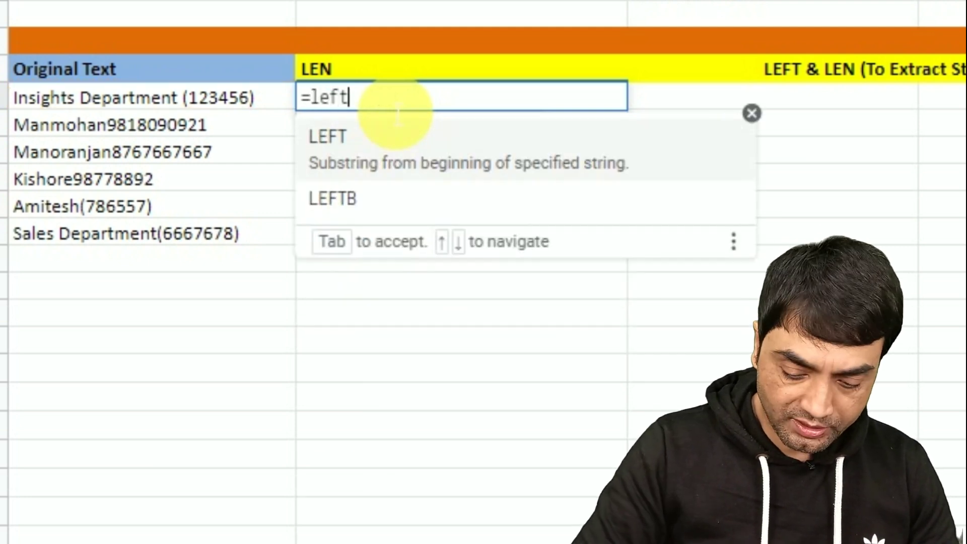
type("(")
left_click(155, 96)
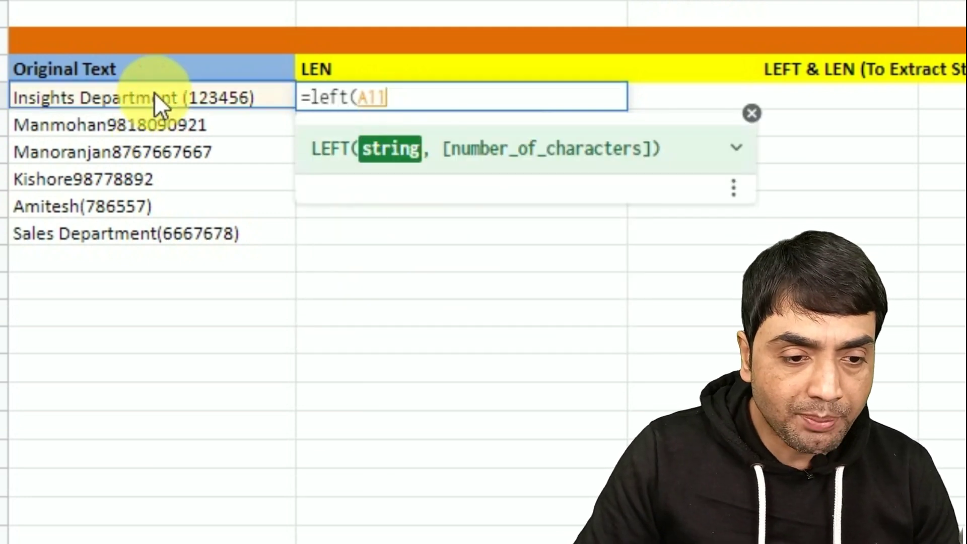
type(",")
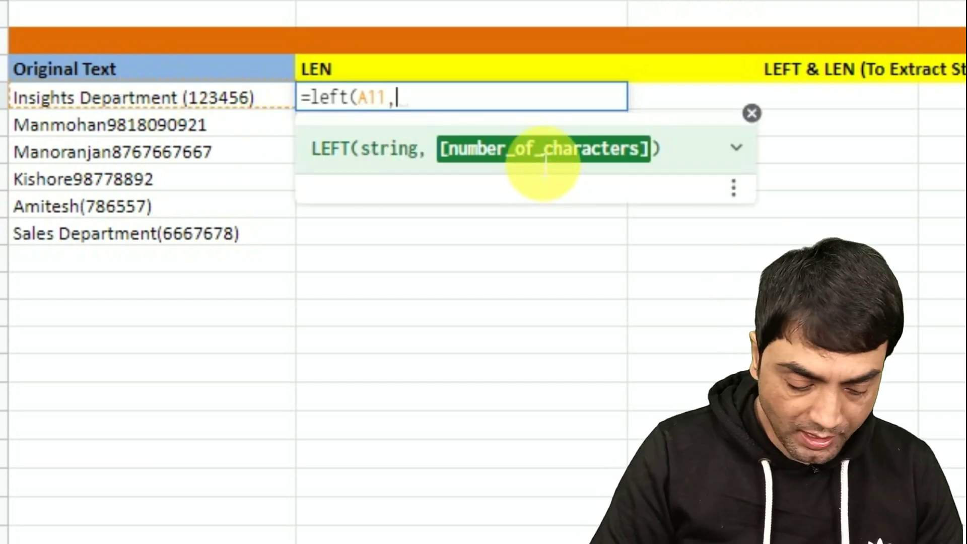
type("len(")
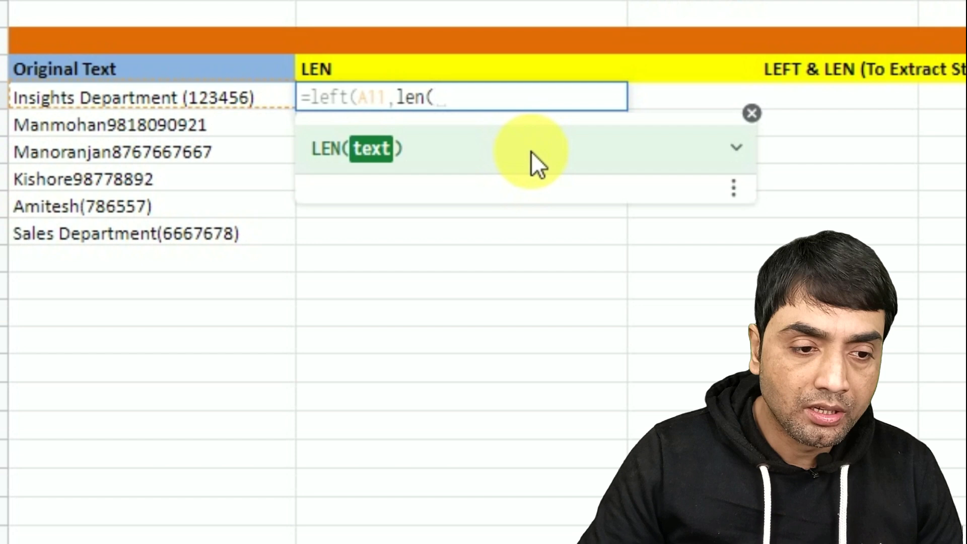
left_click(226, 91)
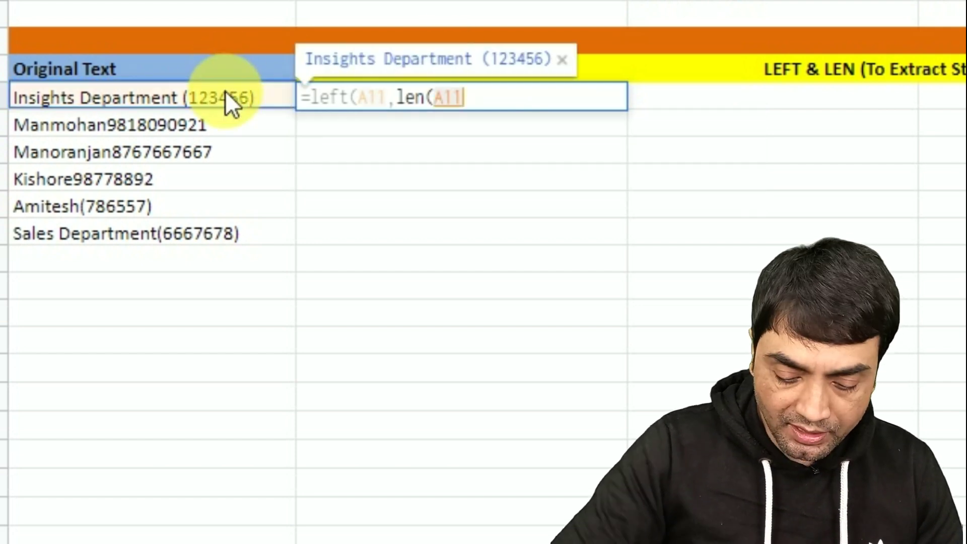
type(")-")
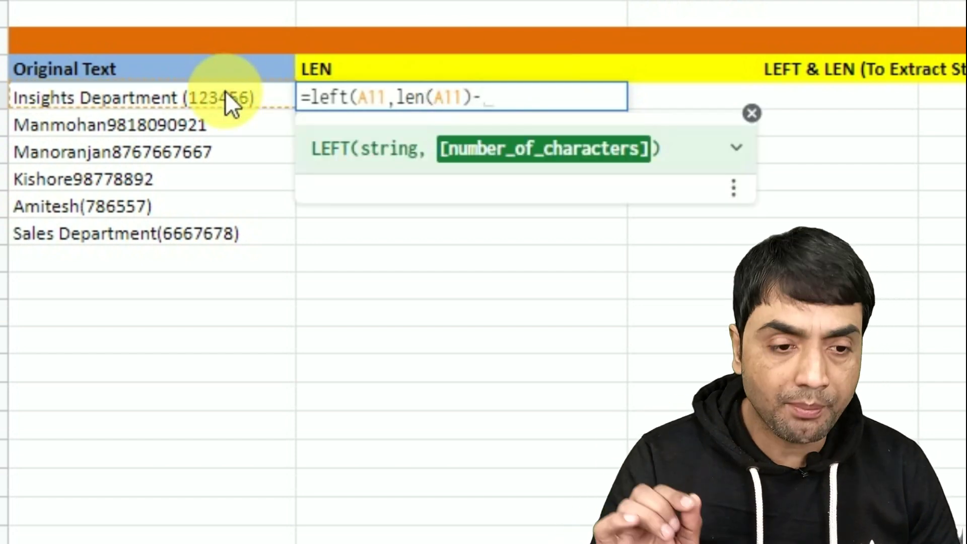
type("9")
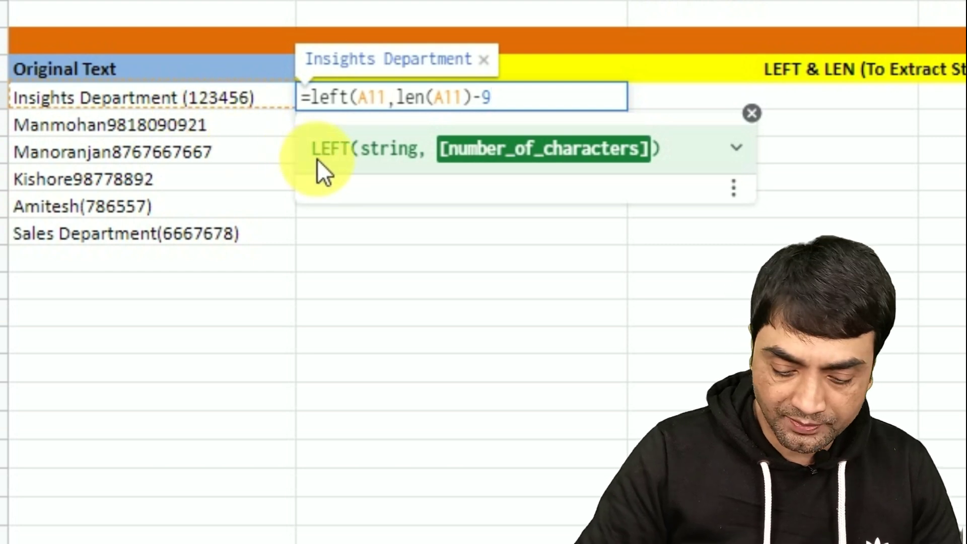
type(")")
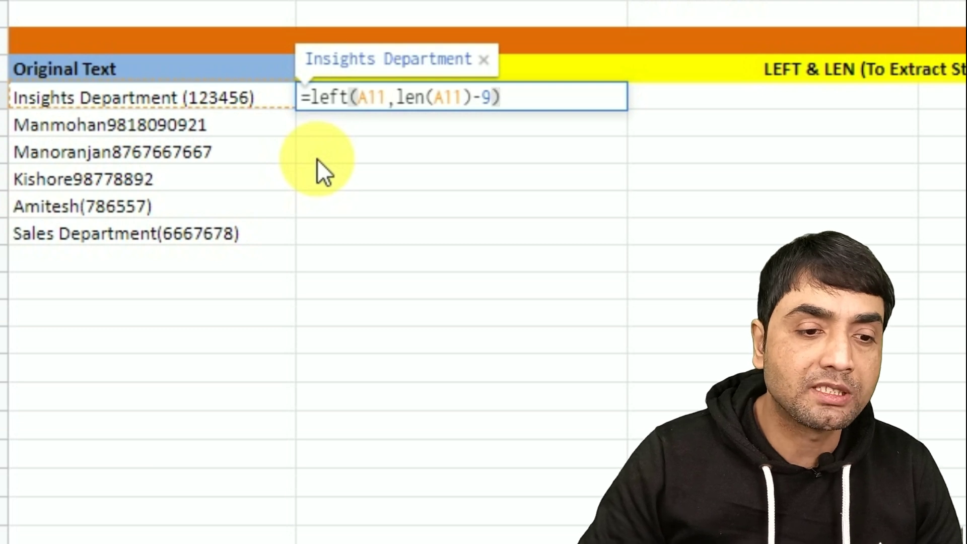
key("Return")
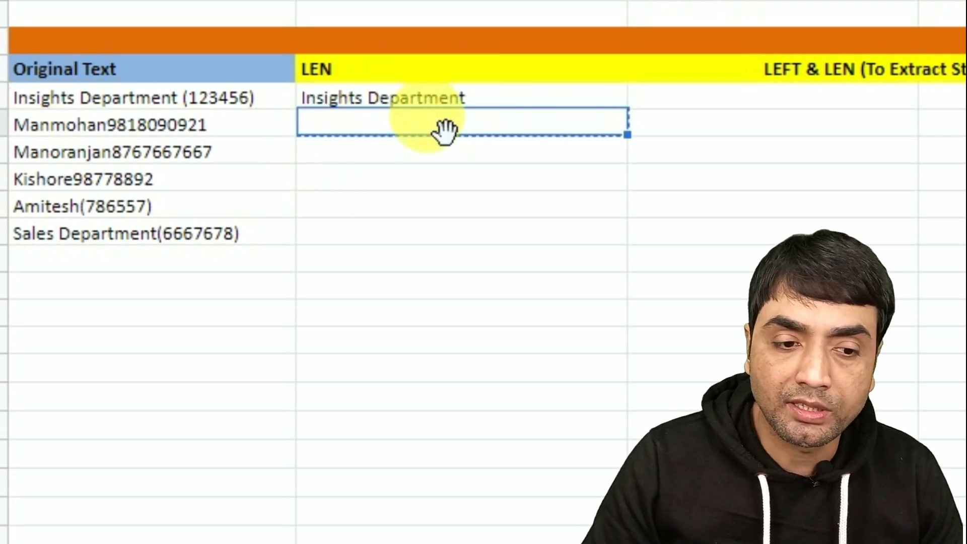
Fill the LEFT formula down to the Sales Department row and check the copied formula.
key("Up")
key("shift+Down")
key("shift+Down")
key("shift+Down")
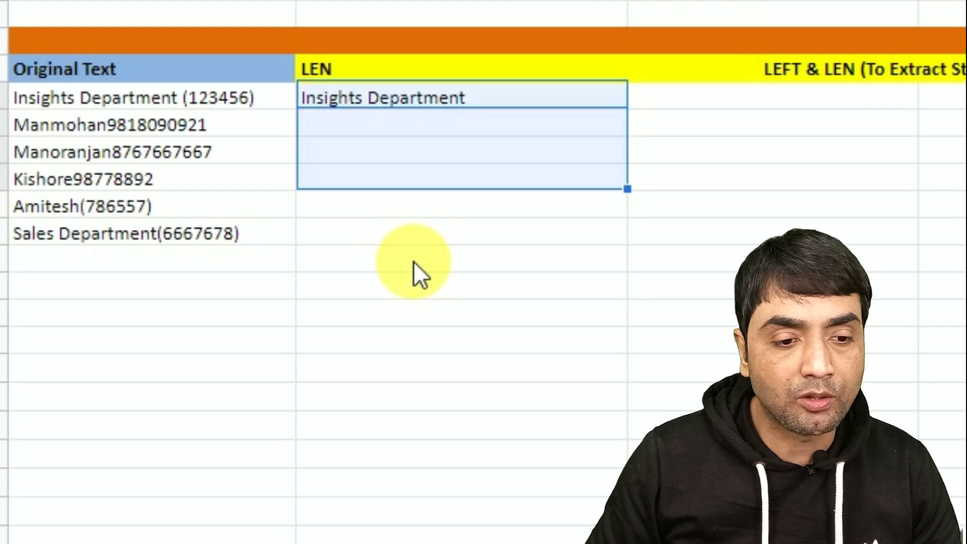
key("shift+Down")
key("shift+Down")
key("ctrl+d")
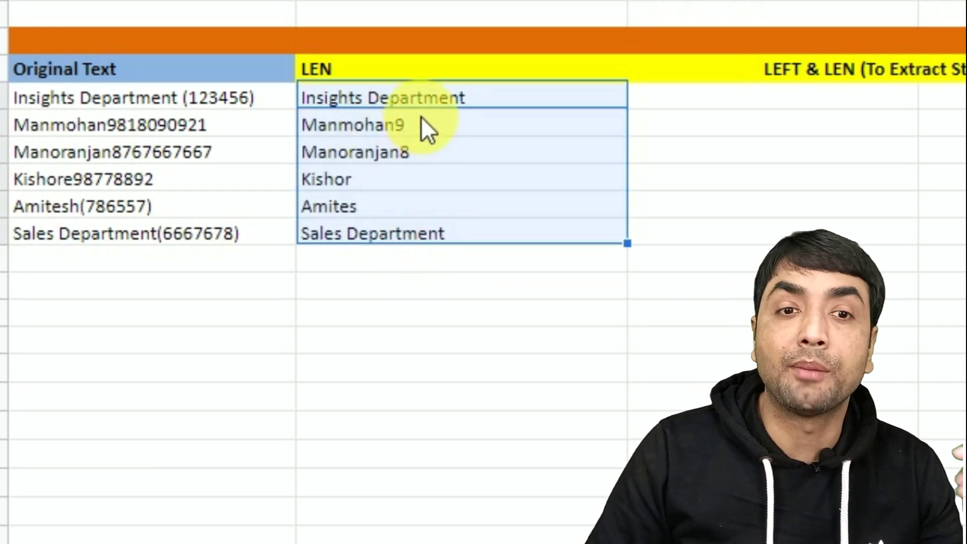
double_click(443, 101)
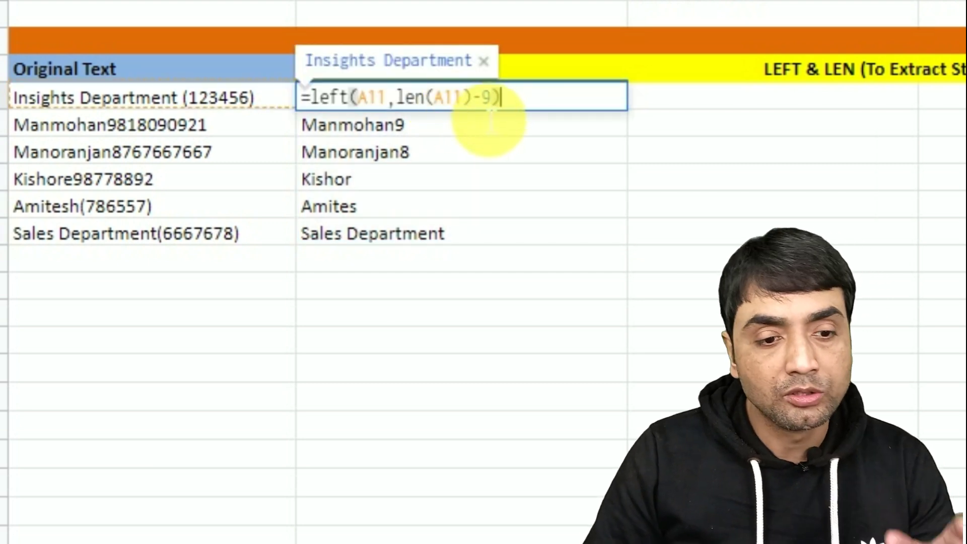
key("Escape")
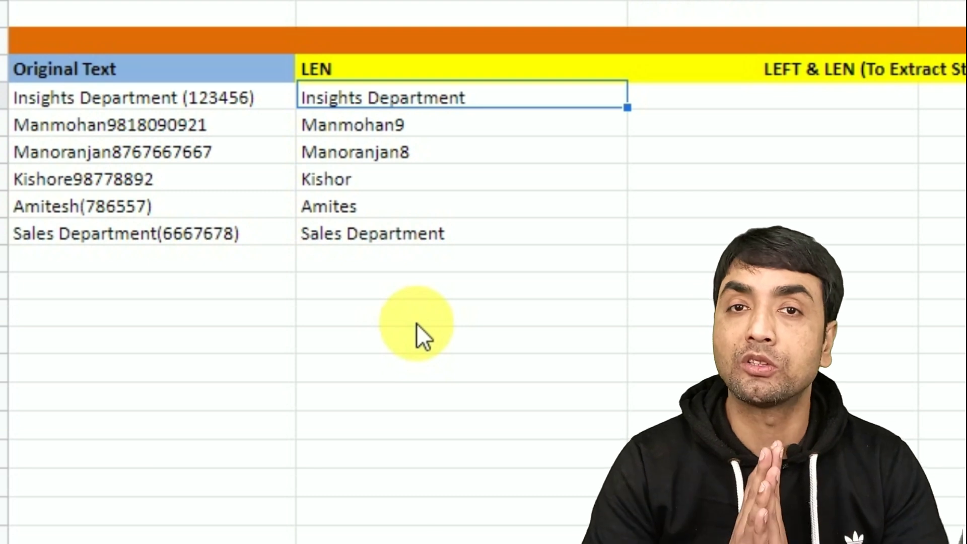
key("Down")
key("Down")
key("Down")
key("Down")
key("Down")
key("Up")
key("Up")
key("Up")
key("Up")
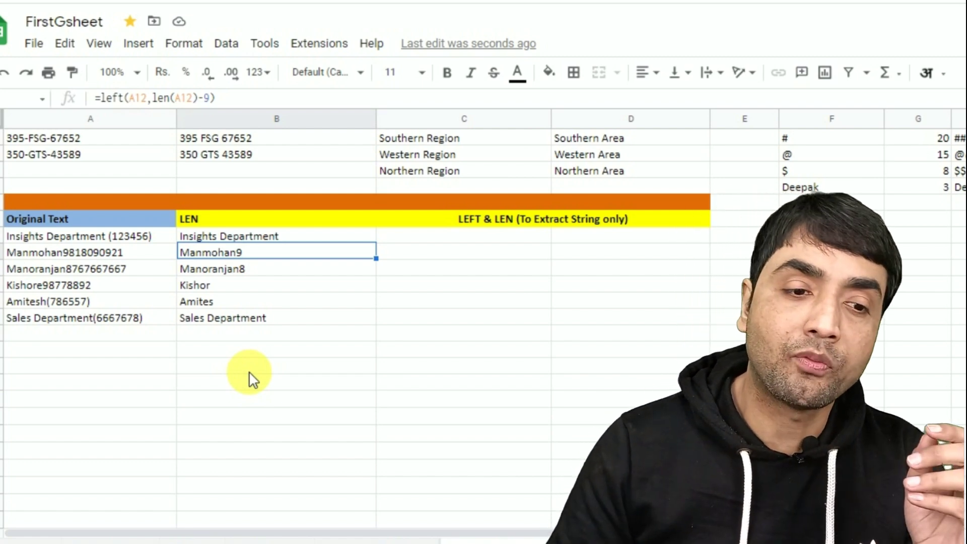
scroll(237, 323, "up", 4)
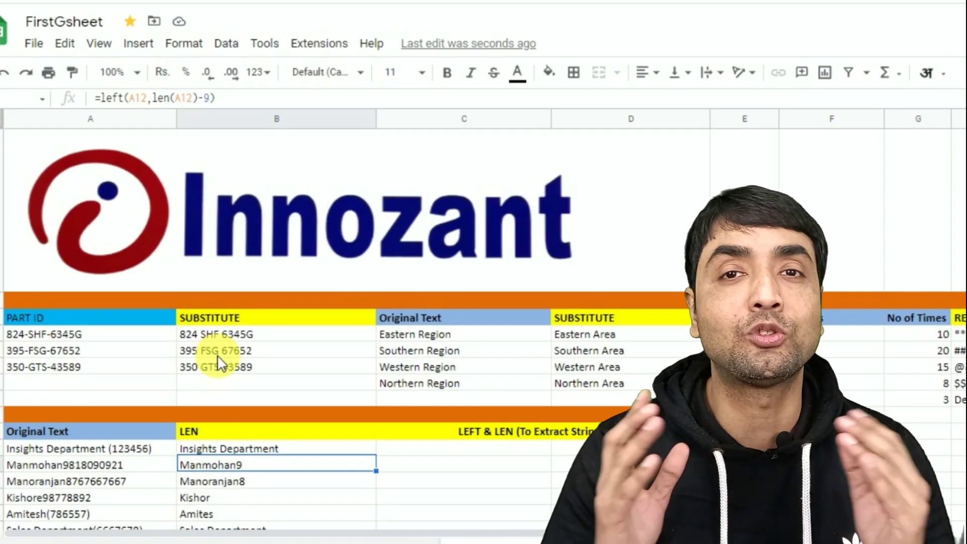